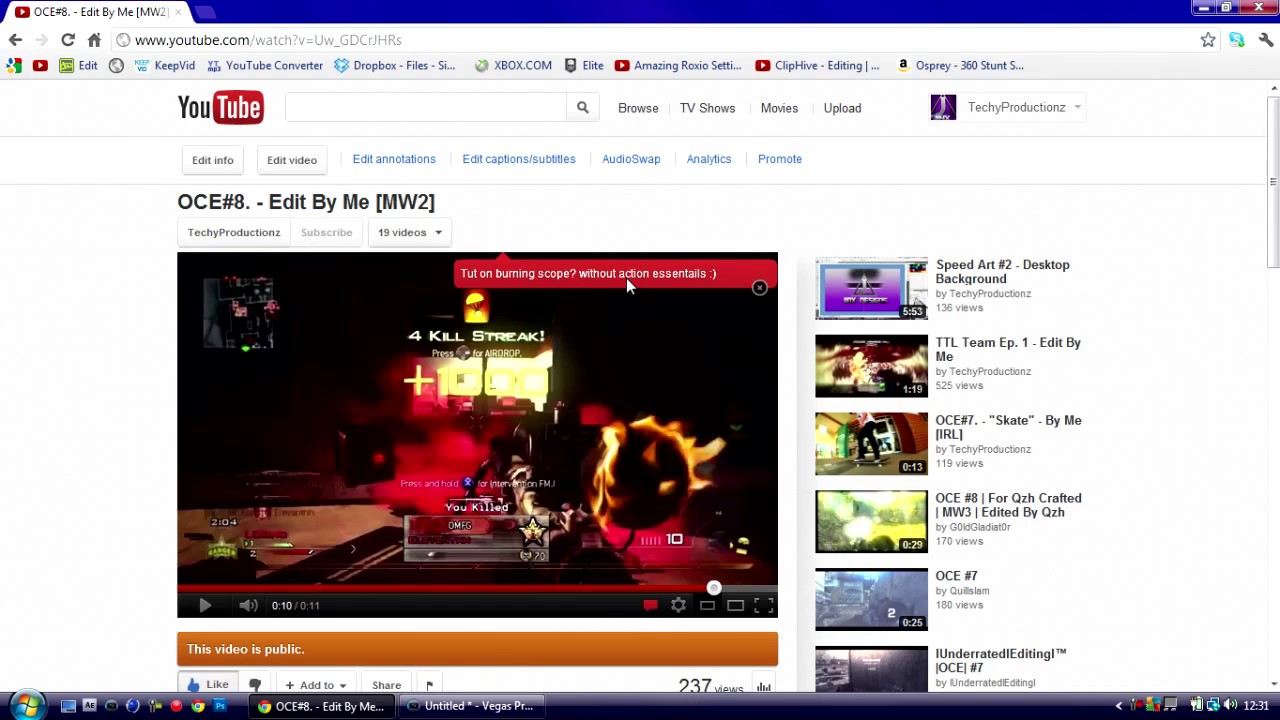
Step: Scroll through the comments on the YouTube video page
{"action": "scroll", "coordinate": [549, 392], "scroll_direction": "down", "scroll_amount": 4}
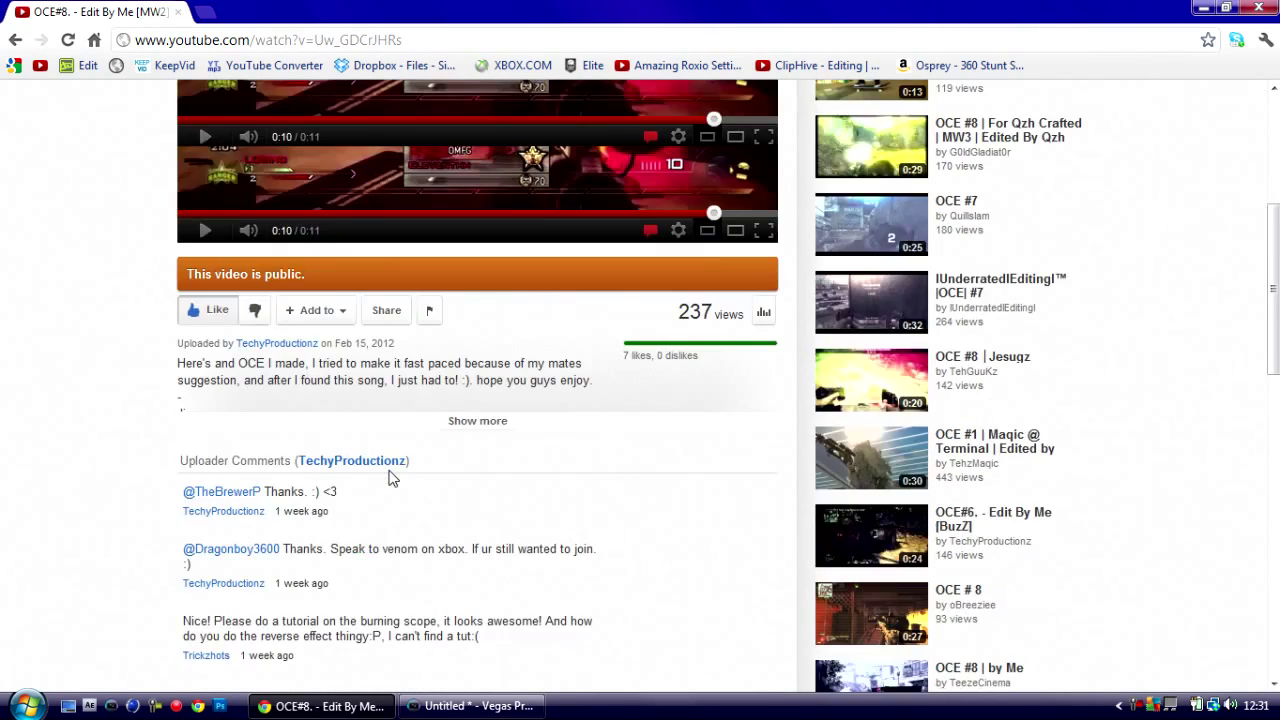
{"action": "scroll", "coordinate": [390, 478], "scroll_direction": "down", "scroll_amount": 2}
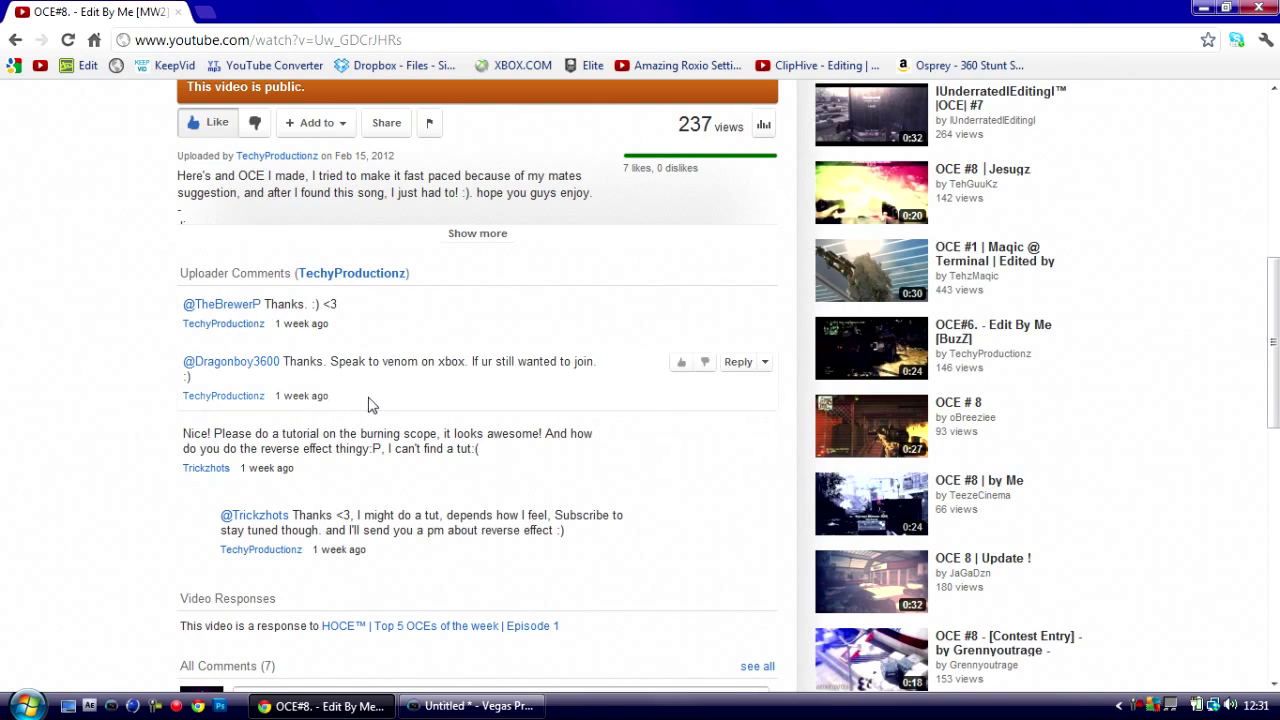
{"action": "scroll", "coordinate": [368, 404], "scroll_direction": "down", "scroll_amount": 2}
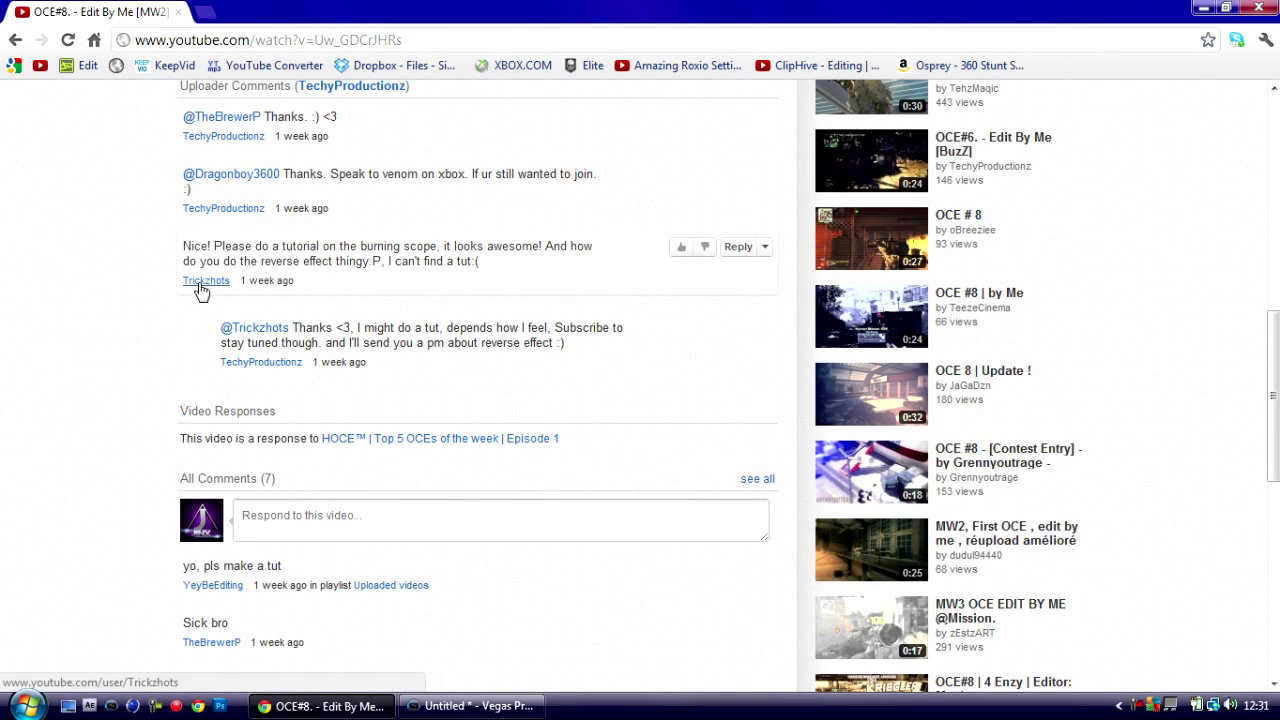
{"action": "scroll", "coordinate": [280, 545], "scroll_direction": "down", "scroll_amount": 3}
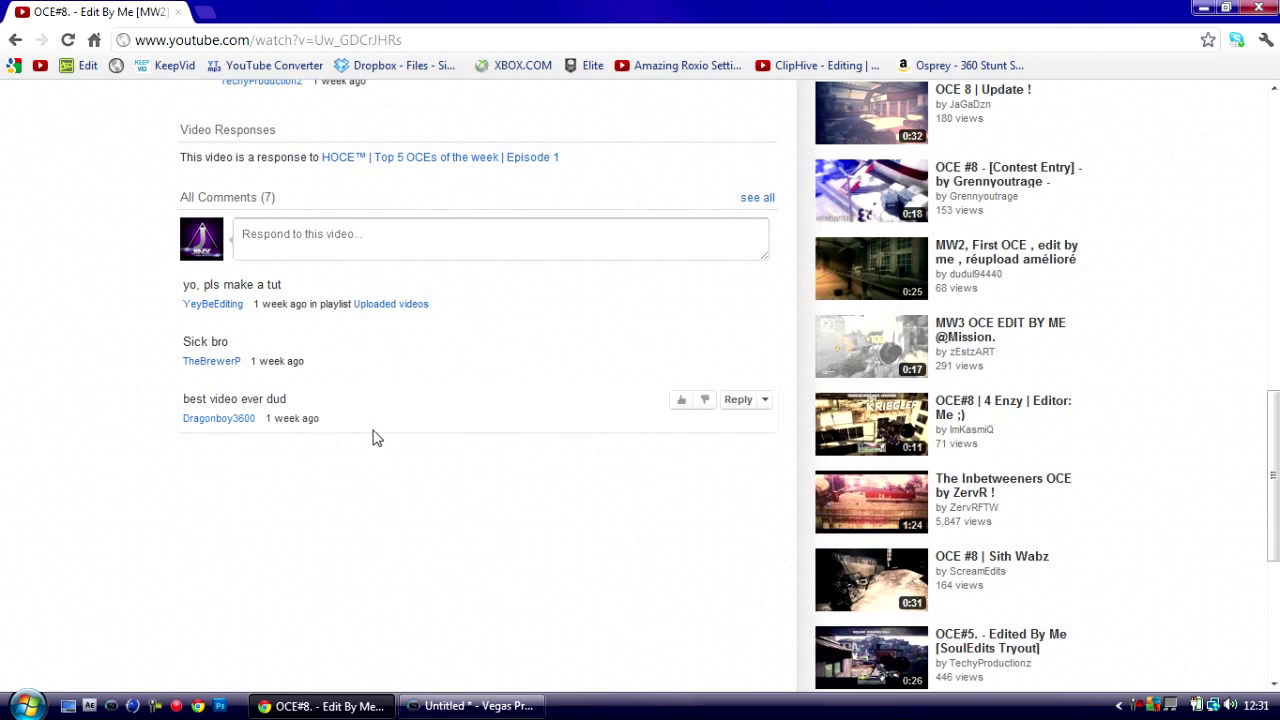
{"action": "scroll", "coordinate": [367, 439], "scroll_direction": "up", "scroll_amount": 15}
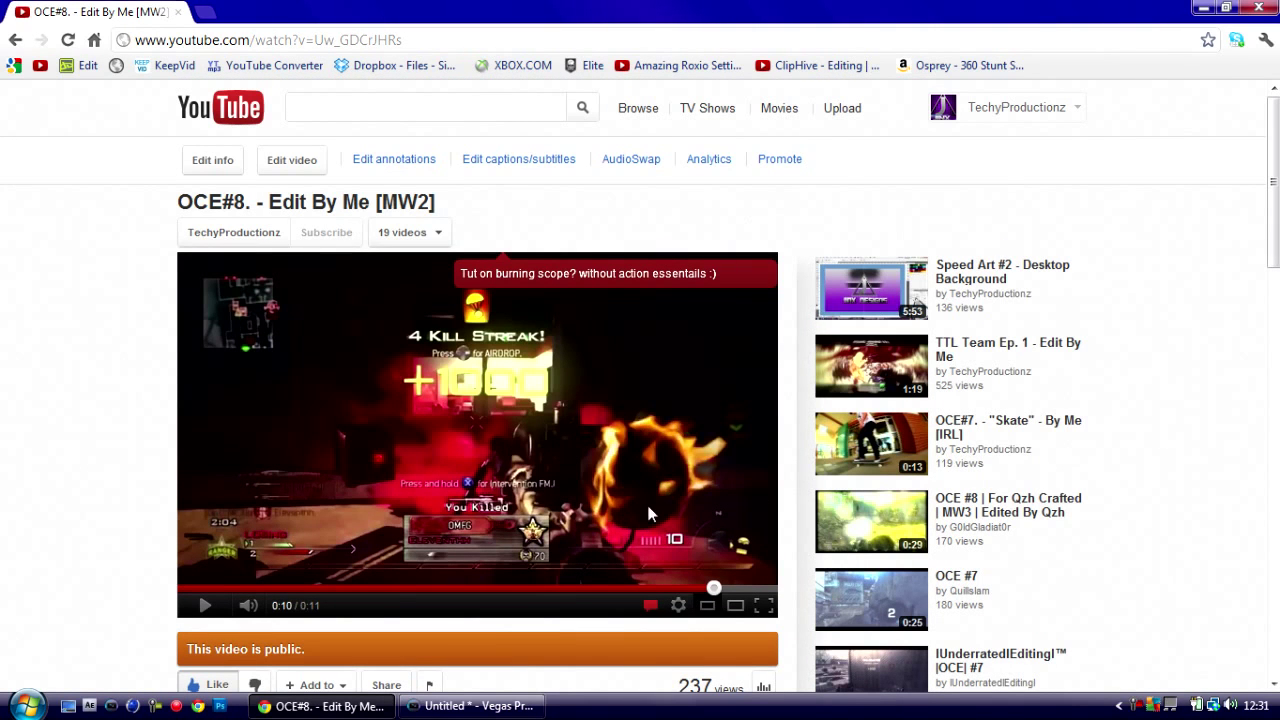
Step: Glance at the Vegas project, then close the Chrome window
{"action": "left_click", "coordinate": [470, 706]}
{"action": "left_click", "coordinate": [320, 706]}
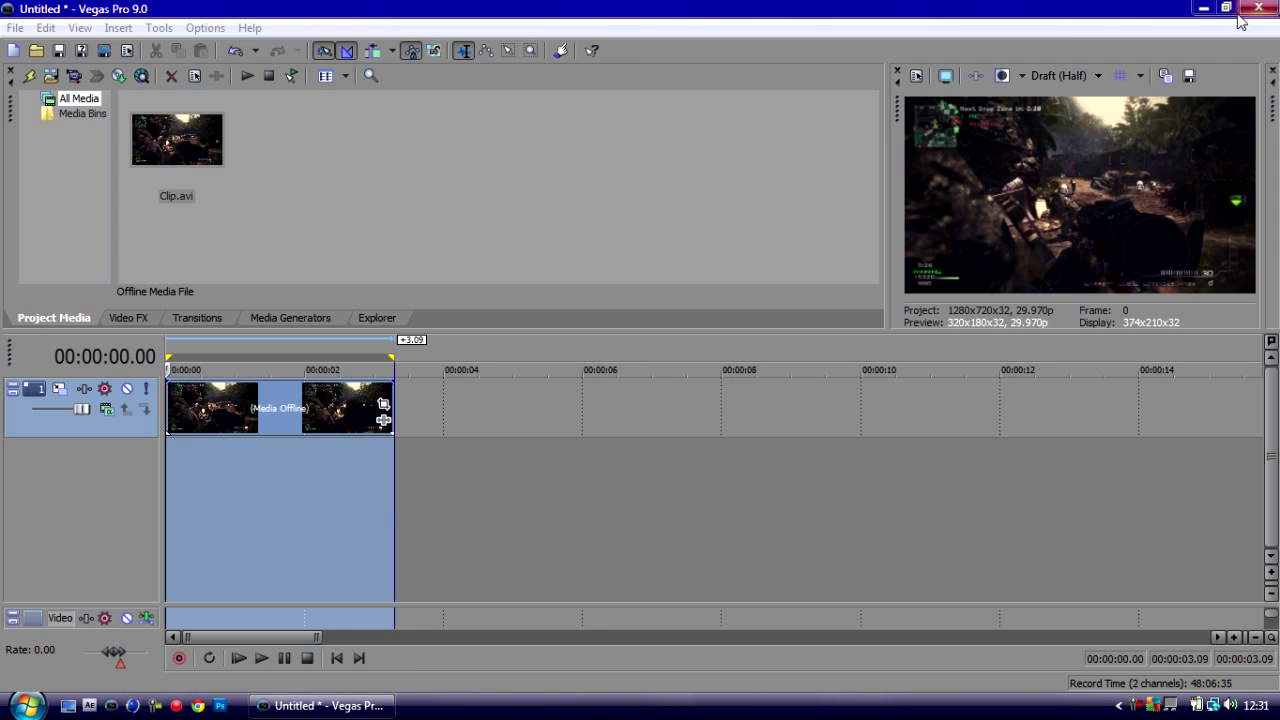
{"action": "left_click", "coordinate": [1258, 10]}
Step: Minimize Vegas, open the Burning Scope By Jinx desktop folder and inspect its movie file
{"action": "left_click", "coordinate": [1203, 8]}
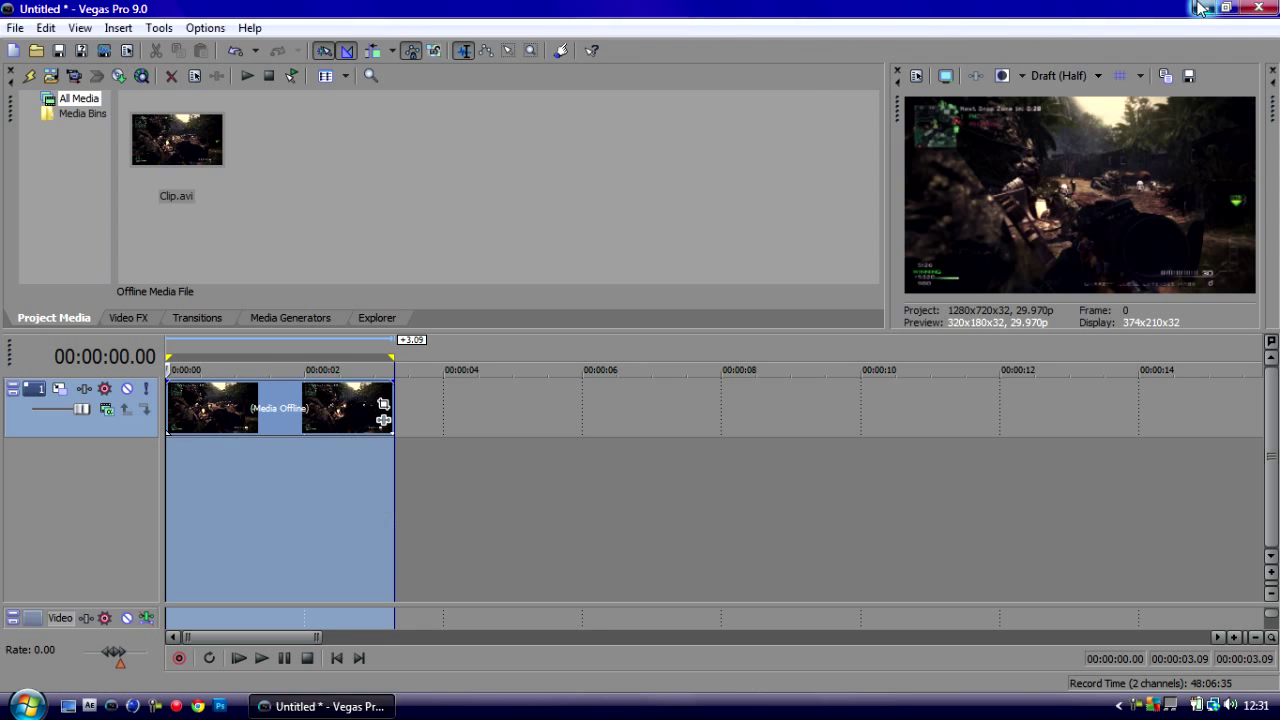
{"action": "double_click", "coordinate": [490, 45]}
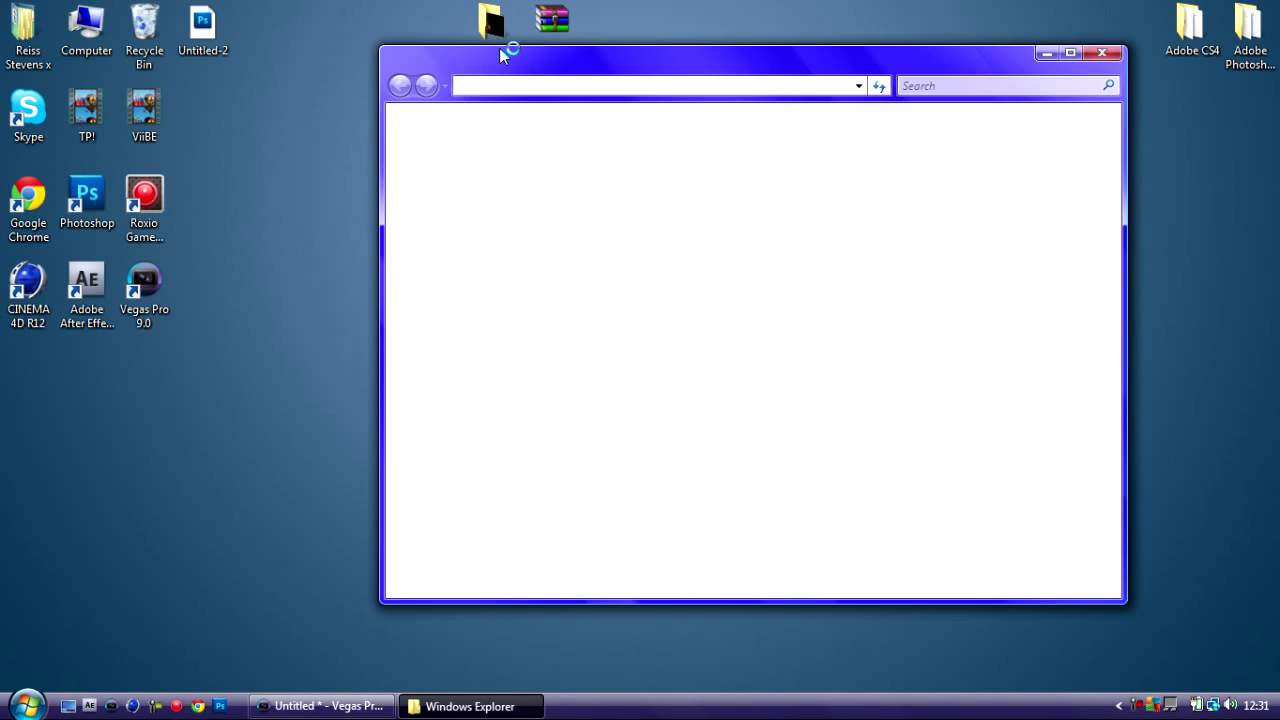
{"action": "left_click_drag", "start_coordinate": [557, 53], "coordinate": [389, 90]}
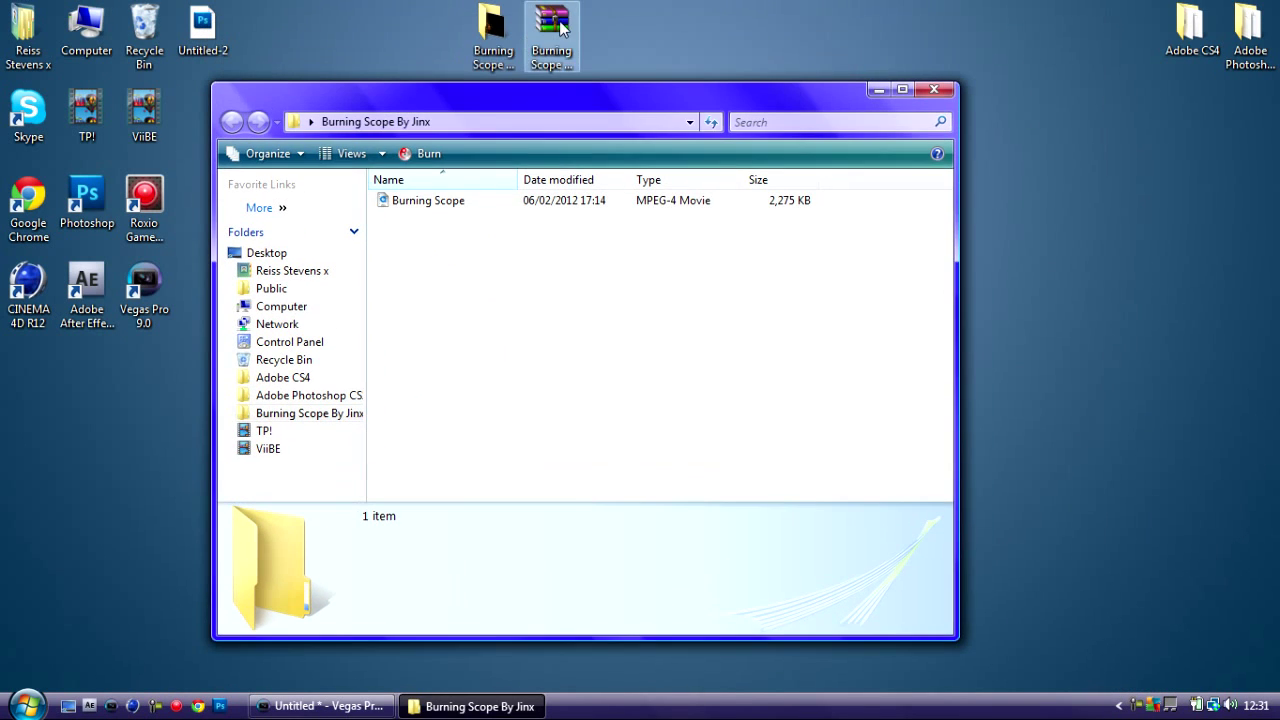
{"action": "right_click", "coordinate": [444, 207]}
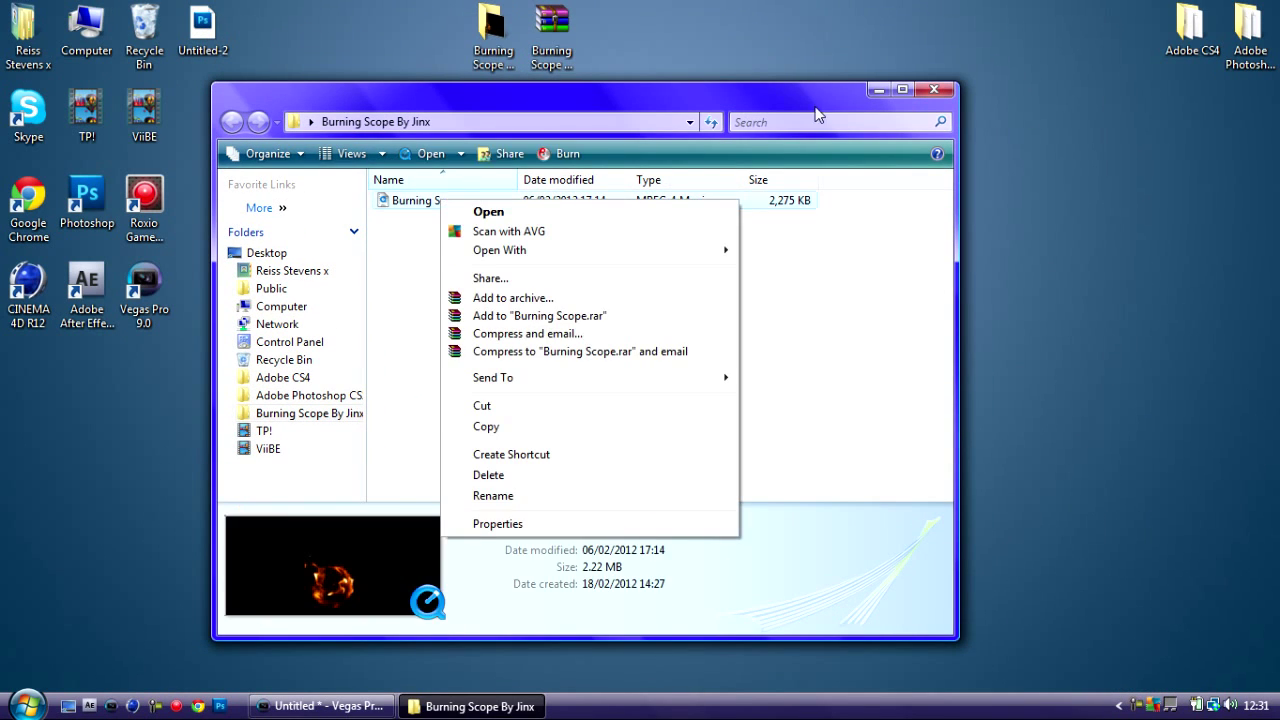
{"action": "left_click", "coordinate": [830, 322]}
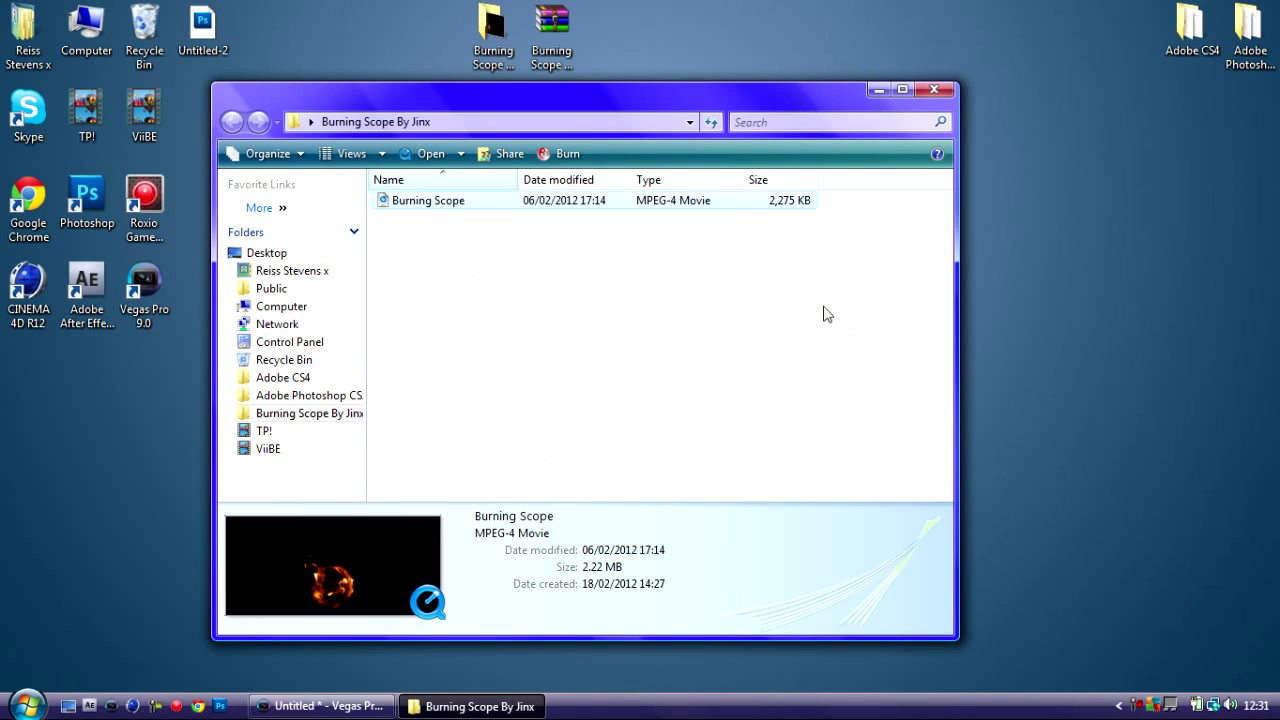
{"action": "left_click", "coordinate": [526, 209]}
Step: Close and reopen the Burning Scope folder, then return to Vegas
{"action": "left_click", "coordinate": [934, 89]}
{"action": "double_click", "coordinate": [493, 30]}
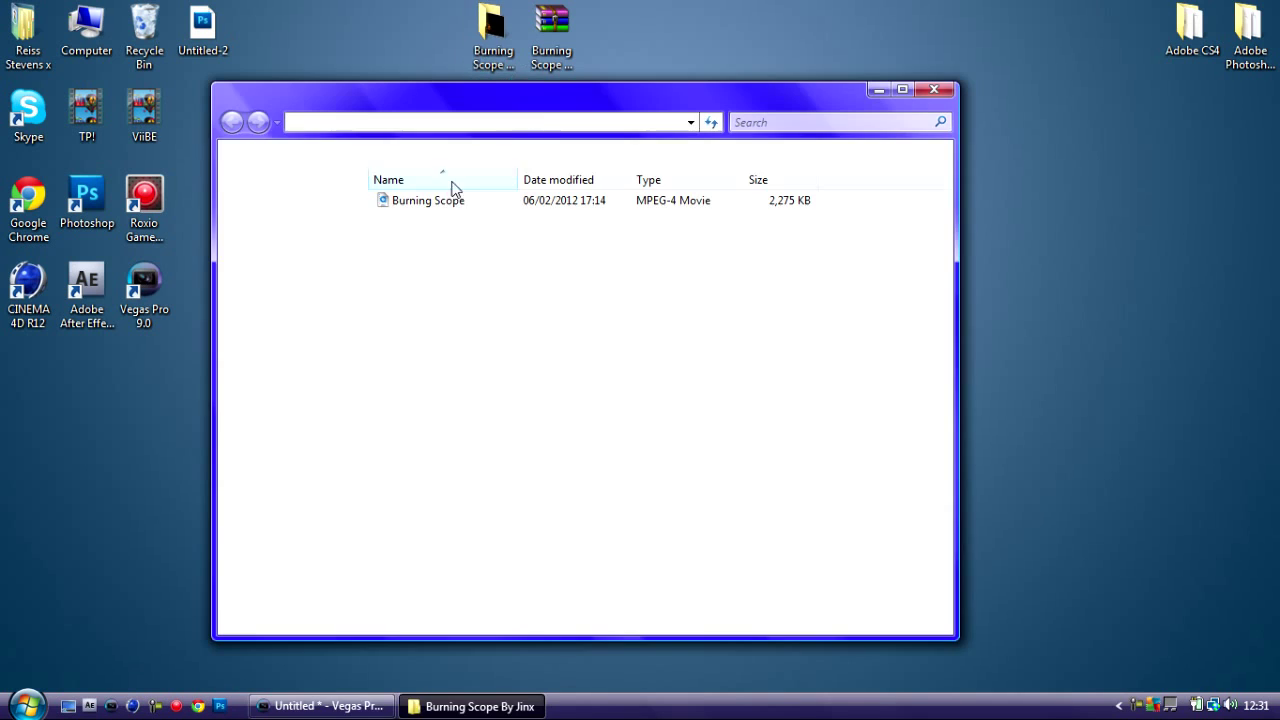
{"action": "key", "text": "alt+Tab"}
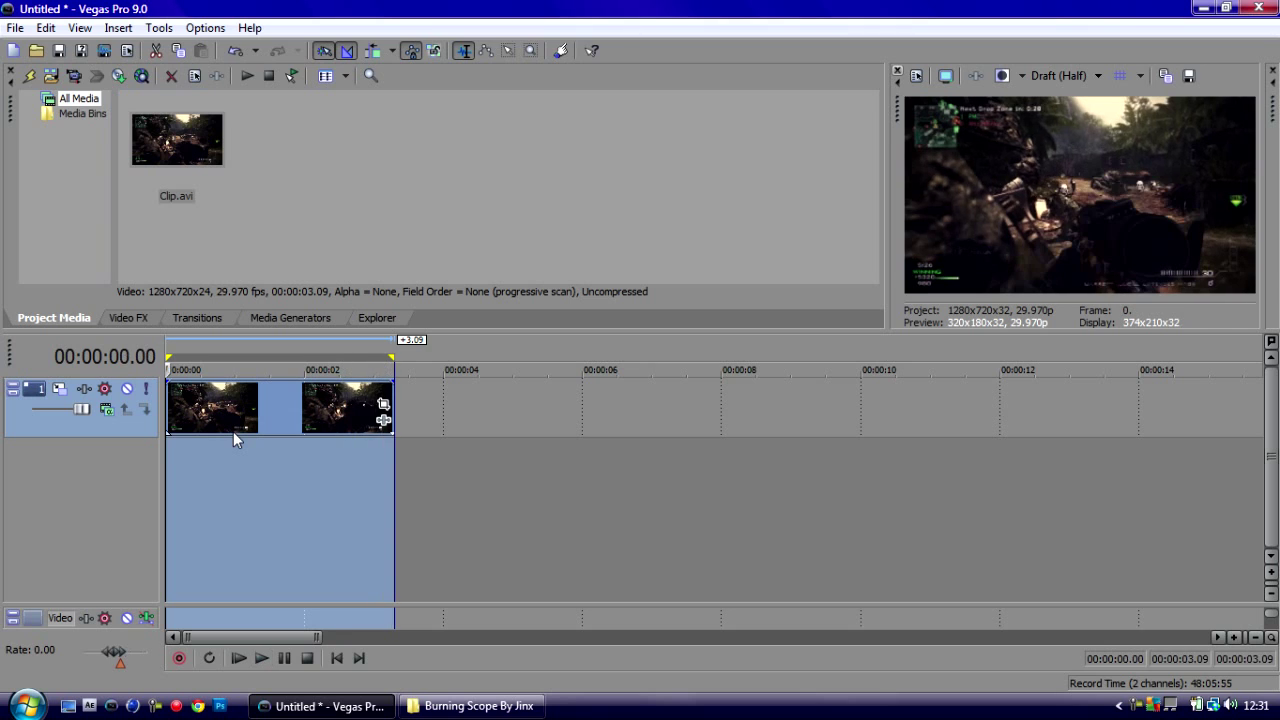
Step: Drag Burning Scope.mp4 from the folder onto the Vegas timeline as new tracks
{"action": "left_click", "coordinate": [522, 456]}
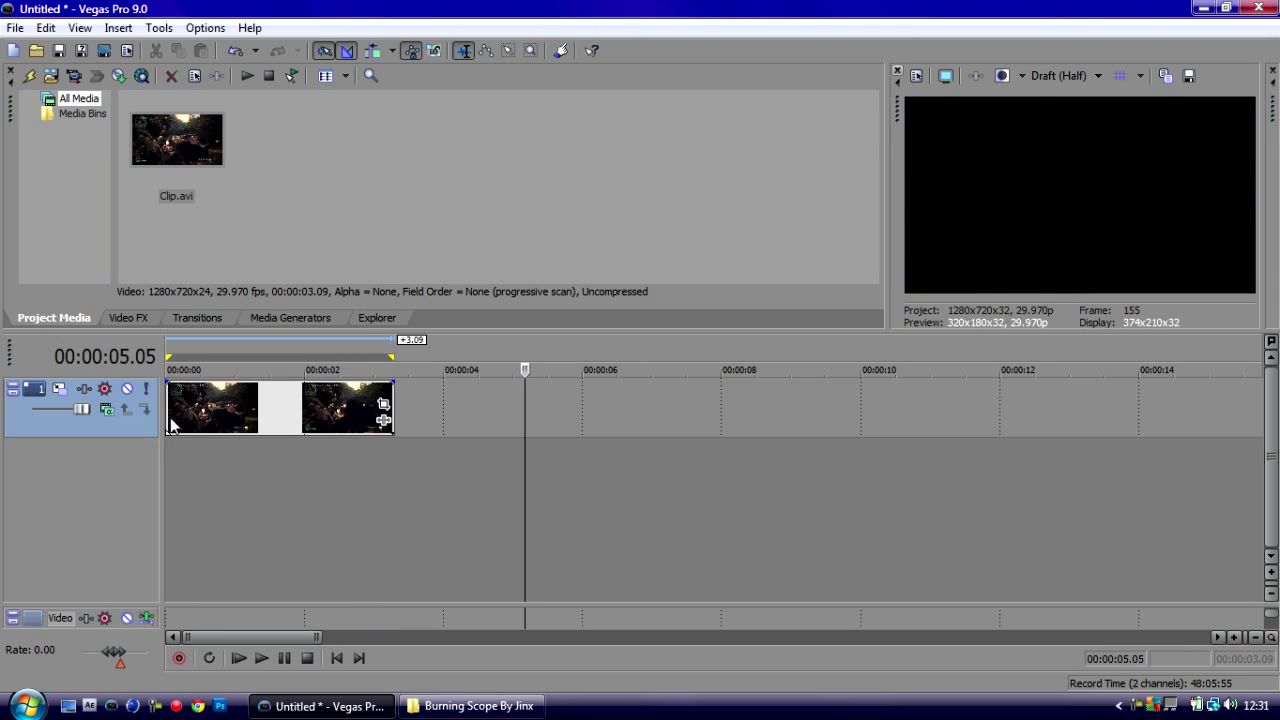
{"action": "left_click", "coordinate": [470, 706]}
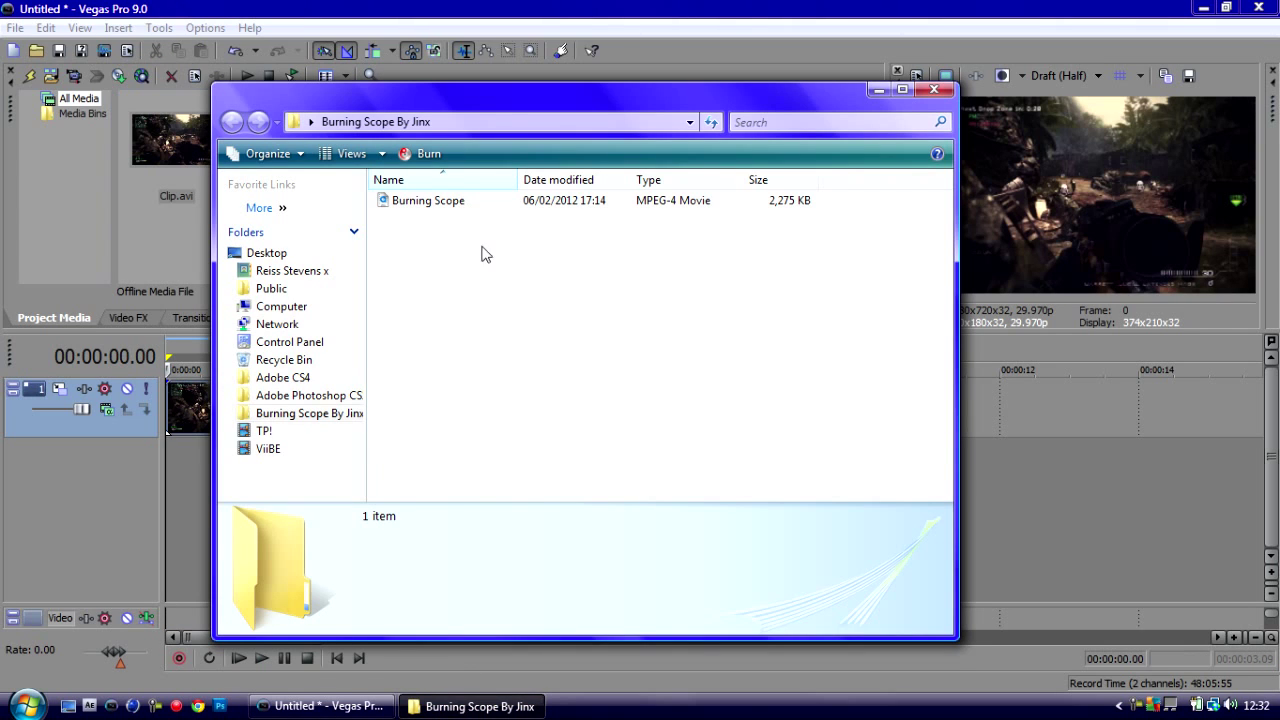
{"action": "mouse_move", "coordinate": [477, 200]}
{"action": "left_mouse_down"}
{"action": "mouse_move", "coordinate": [914, 403]}
{"action": "mouse_move", "coordinate": [837, 334]}
{"action": "mouse_move", "coordinate": [680, 260]}
{"action": "left_mouse_up"}
{"action": "left_click_drag", "start_coordinate": [520, 200], "coordinate": [1082, 527]}
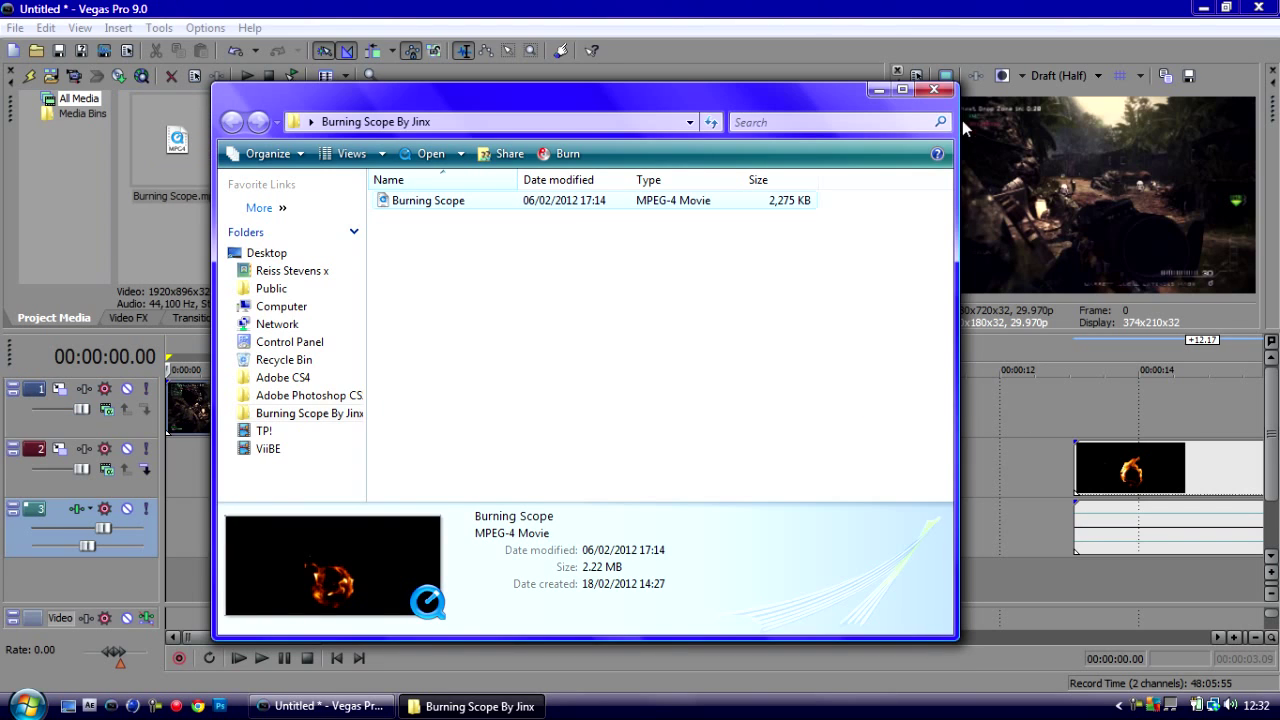
{"action": "left_click", "coordinate": [934, 90]}
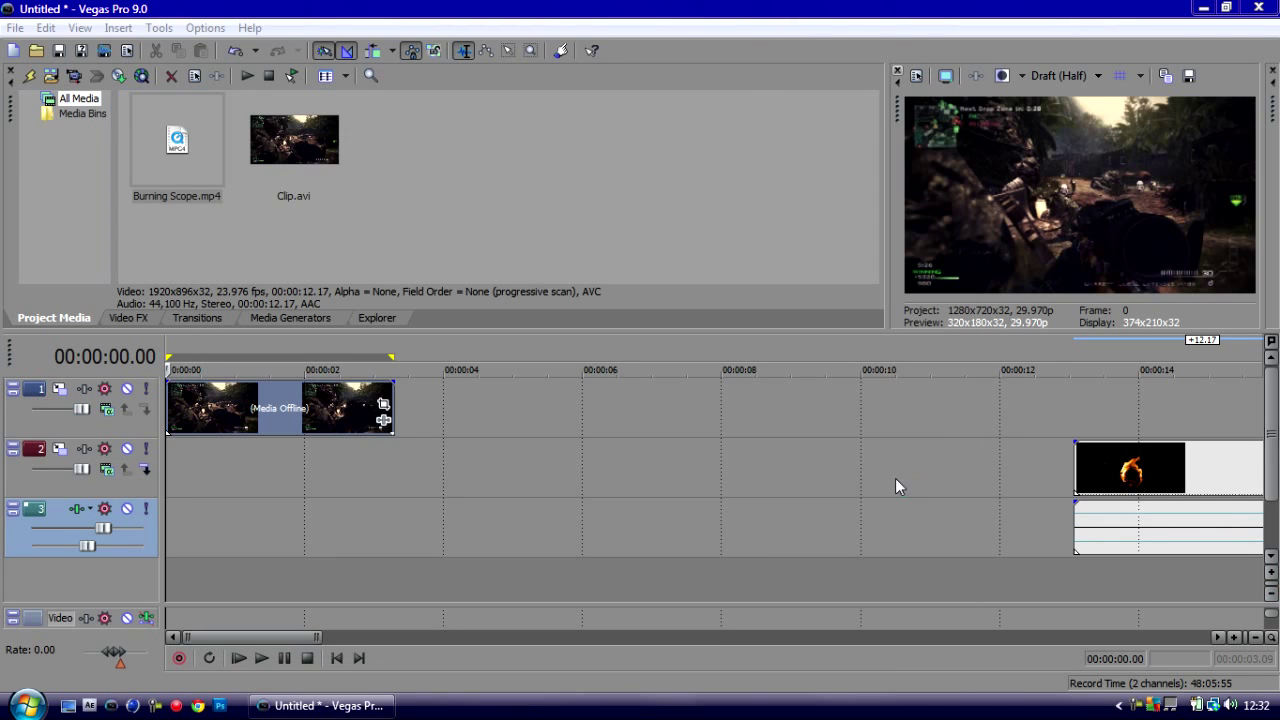
Step: Slide the fire clip to start near 00:00:05 and delete its audio event
{"action": "mouse_move", "coordinate": [942, 474]}
{"action": "left_mouse_down"}
{"action": "mouse_move", "coordinate": [1005, 493]}
{"action": "mouse_move", "coordinate": [743, 482]}
{"action": "left_mouse_up"}
{"action": "left_click", "coordinate": [744, 475]}
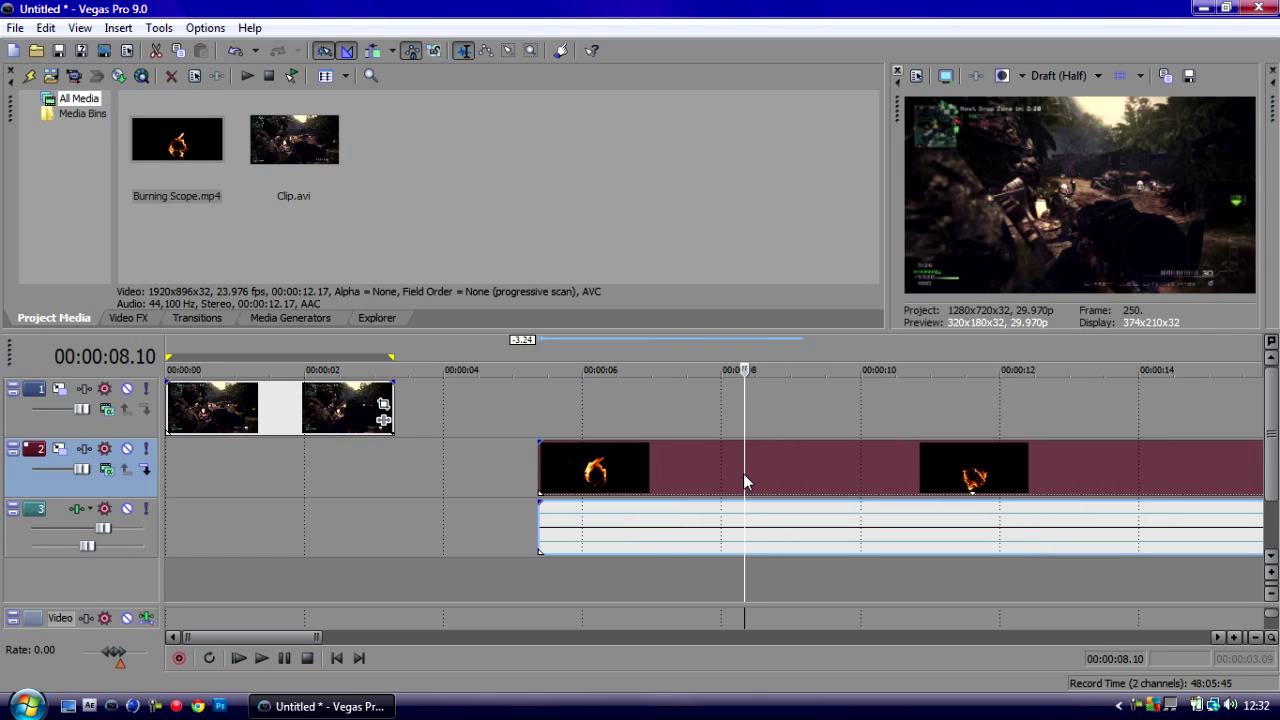
{"action": "left_click", "coordinate": [802, 533]}
{"action": "key", "text": "Delete"}
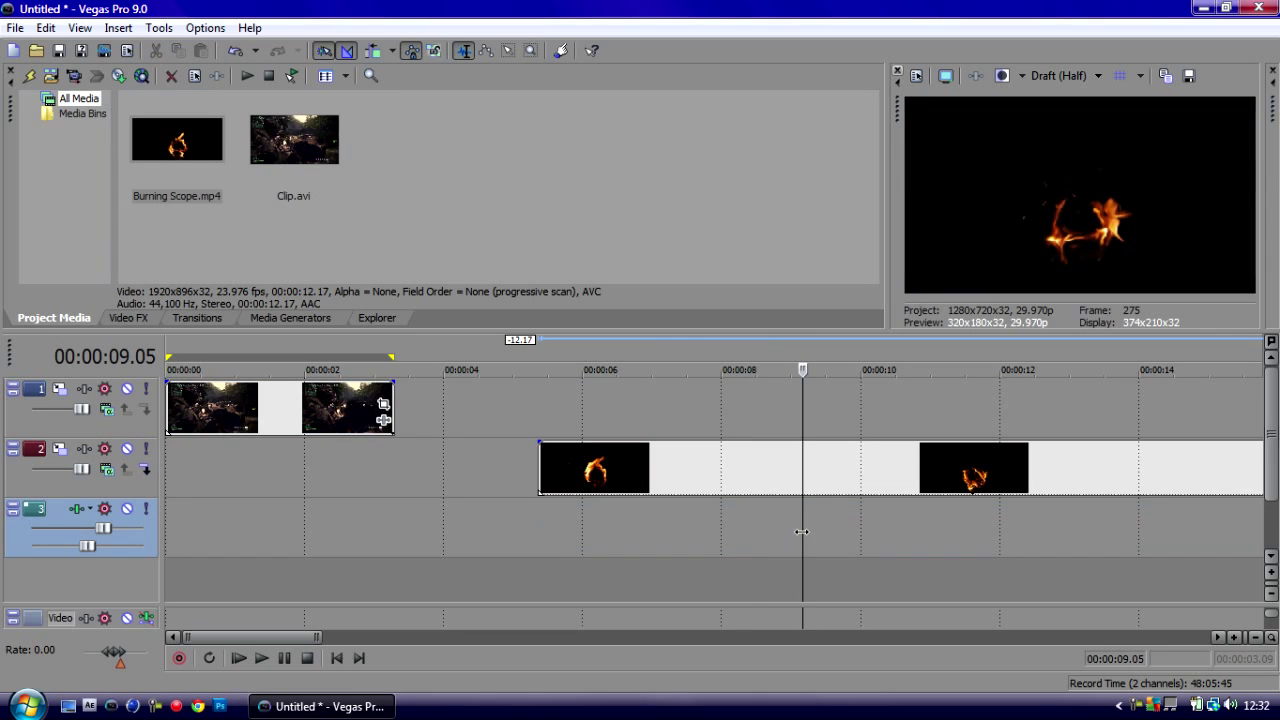
Step: Insert a new top video track and move the Burning Scope event onto it
{"action": "key", "text": "ctrl+shift+q"}
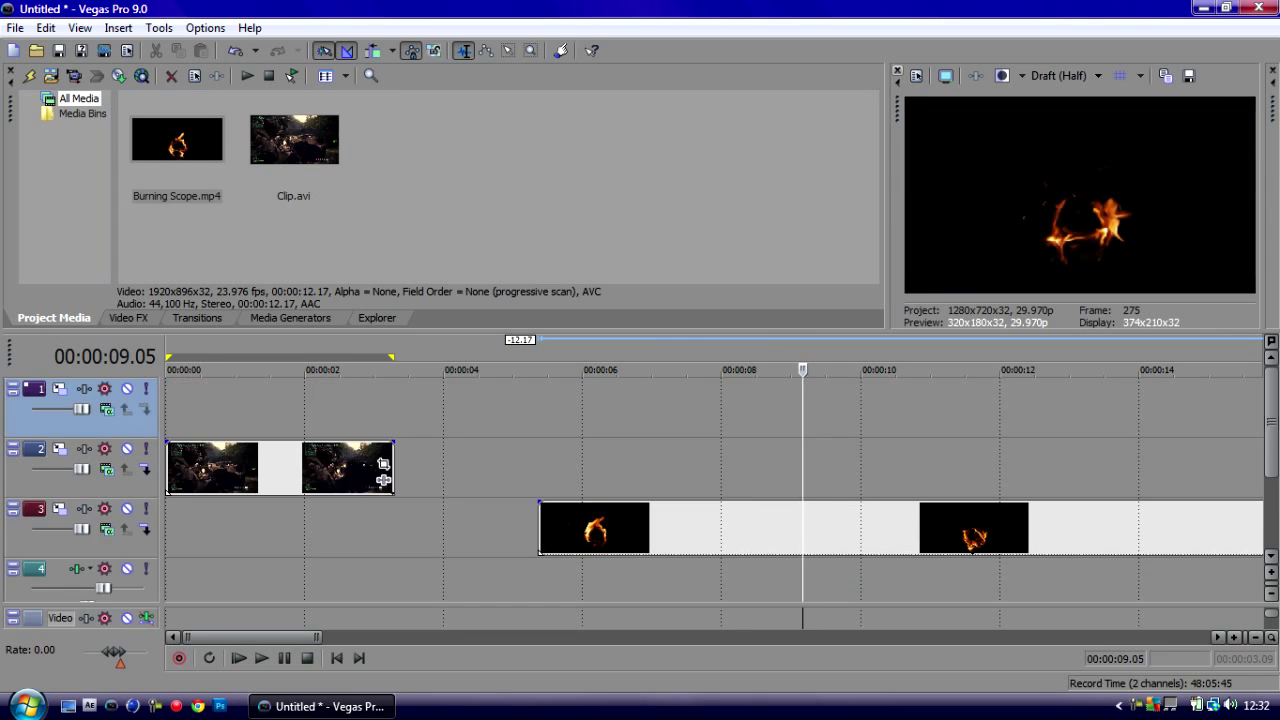
{"action": "left_click_drag", "start_coordinate": [200, 391], "coordinate": [228, 418]}
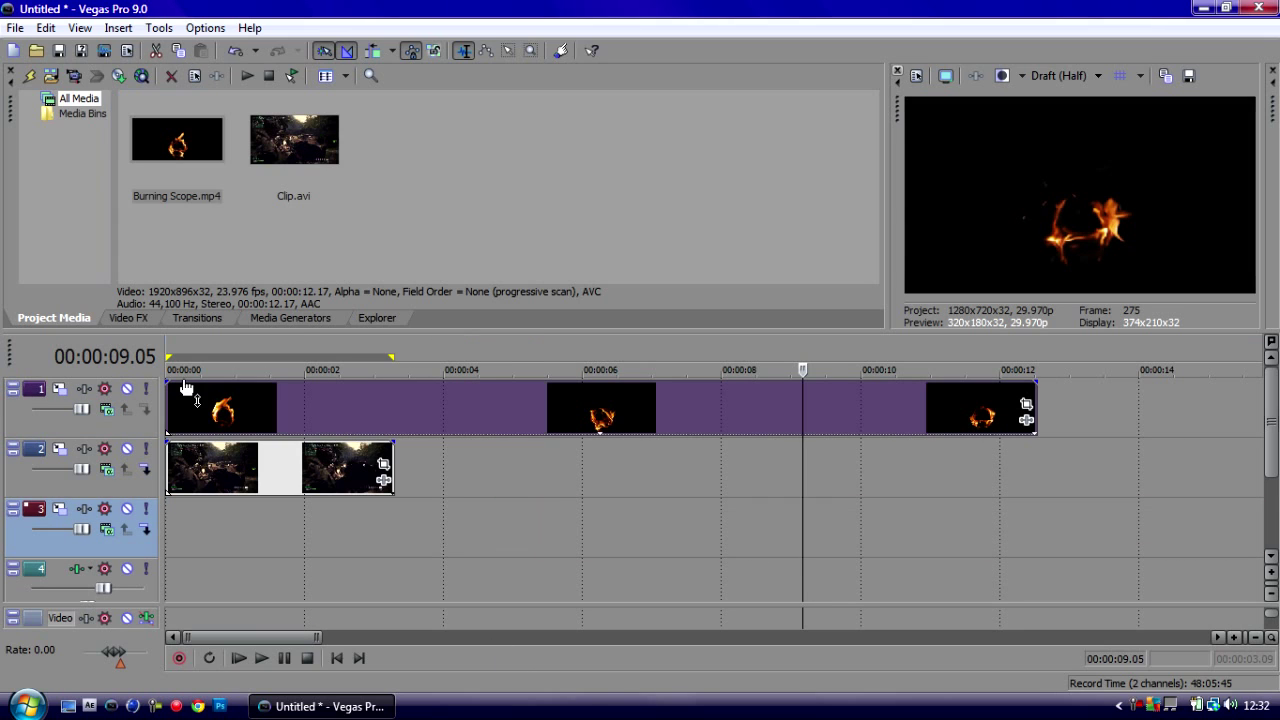
{"action": "left_click", "coordinate": [171, 414]}
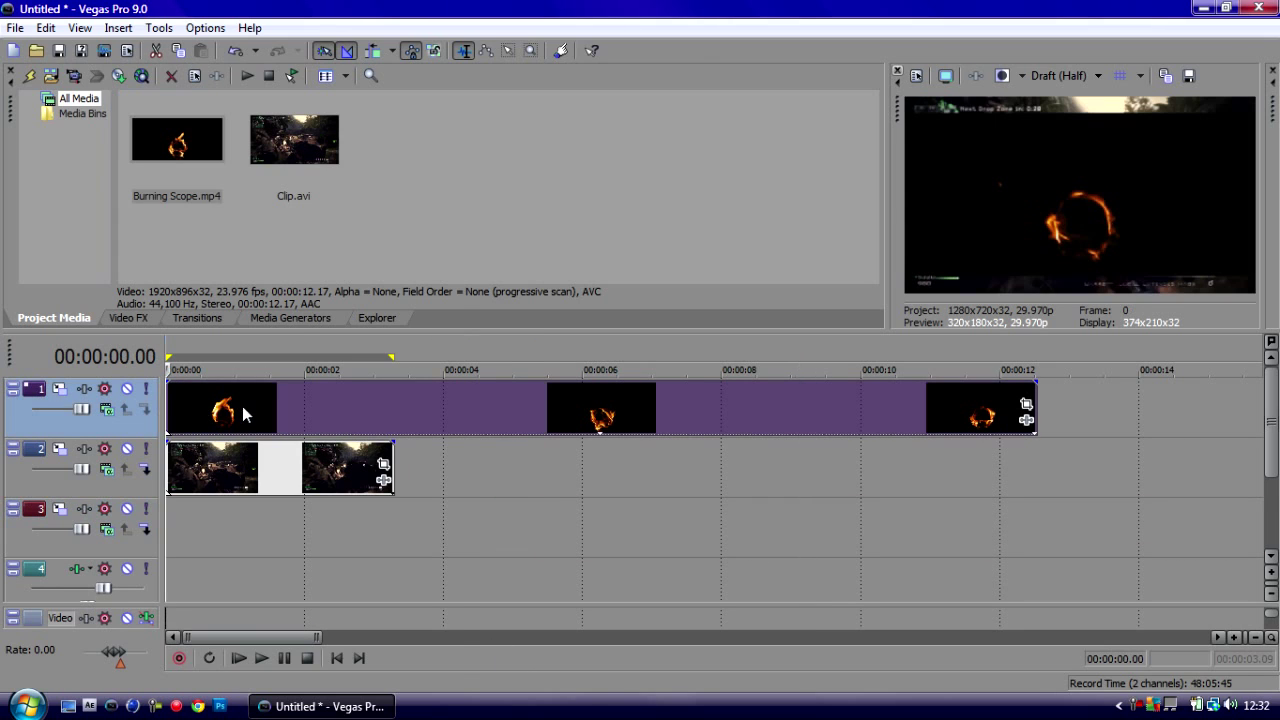
Step: Turn on Force Resample for the fire event and turn off Maintain Aspect Ratio
{"action": "right_click", "coordinate": [243, 412]}
{"action": "mouse_move", "coordinate": [356, 574]}
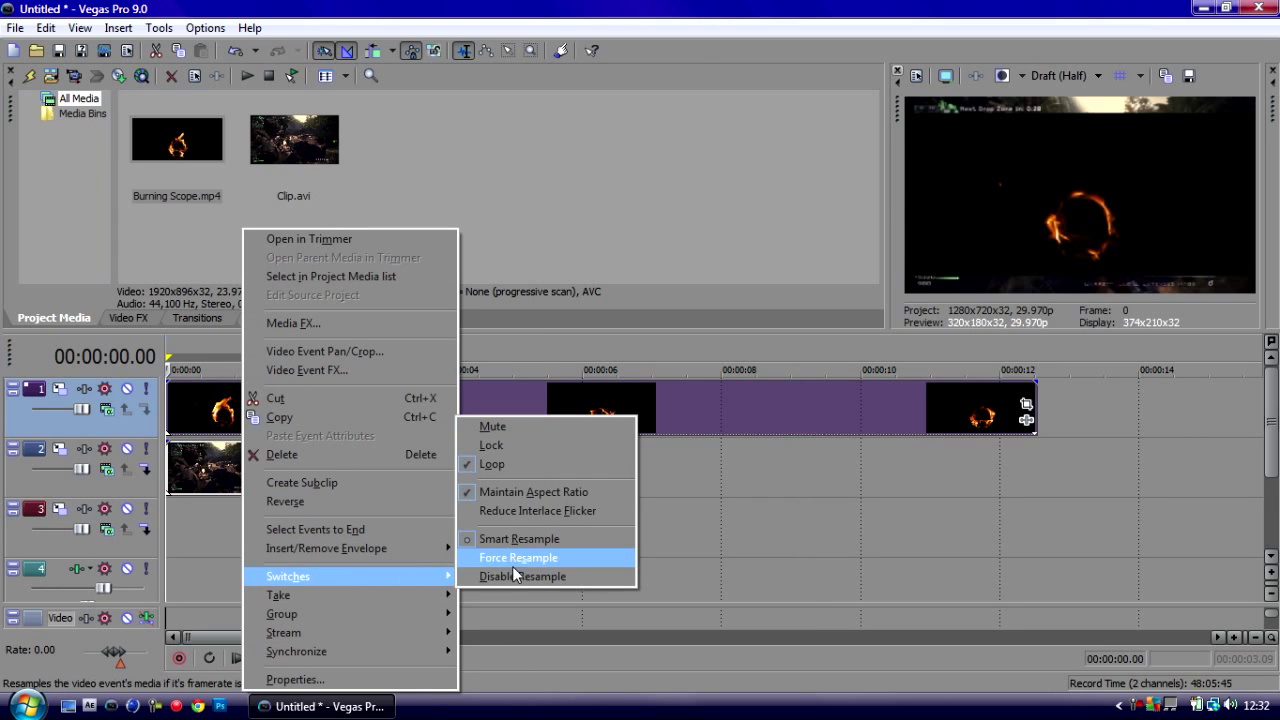
{"action": "left_click", "coordinate": [512, 558]}
{"action": "right_click", "coordinate": [220, 410]}
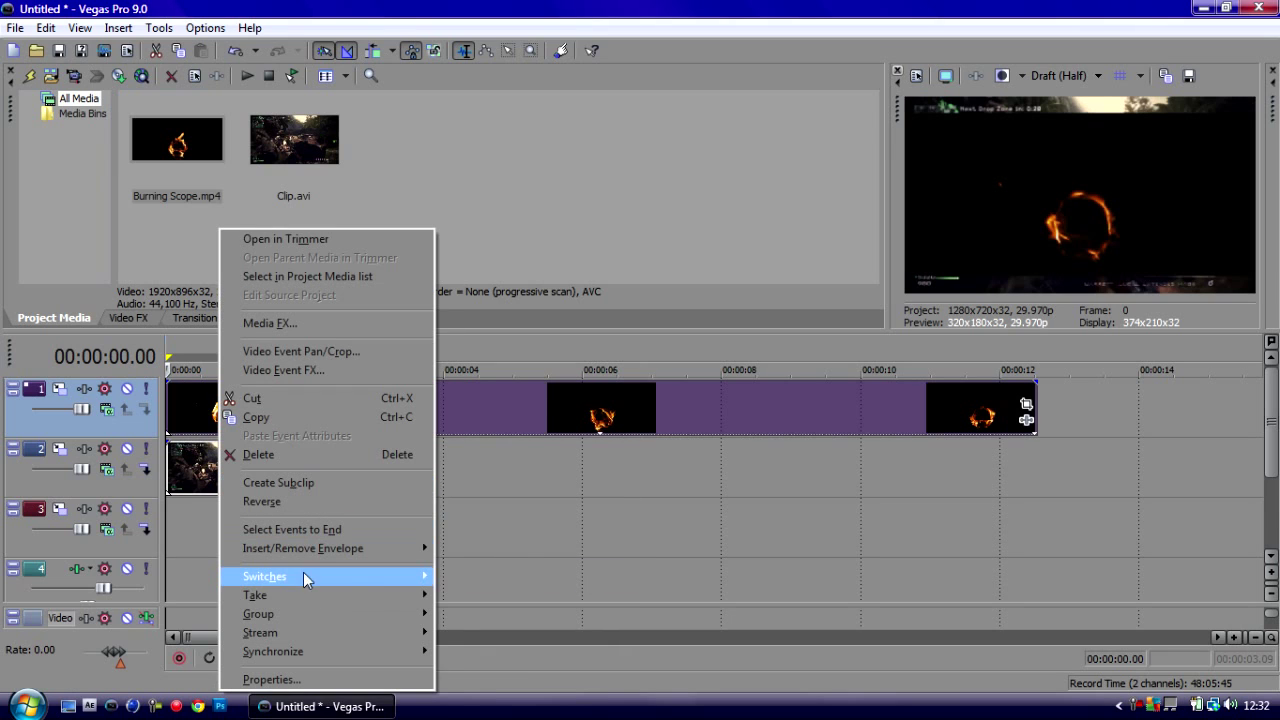
{"action": "mouse_move", "coordinate": [303, 574]}
{"action": "left_click", "coordinate": [484, 493]}
Step: Split the fire event at 00:00:03.09 with S and delete the part after it
{"action": "left_click", "coordinate": [403, 409]}
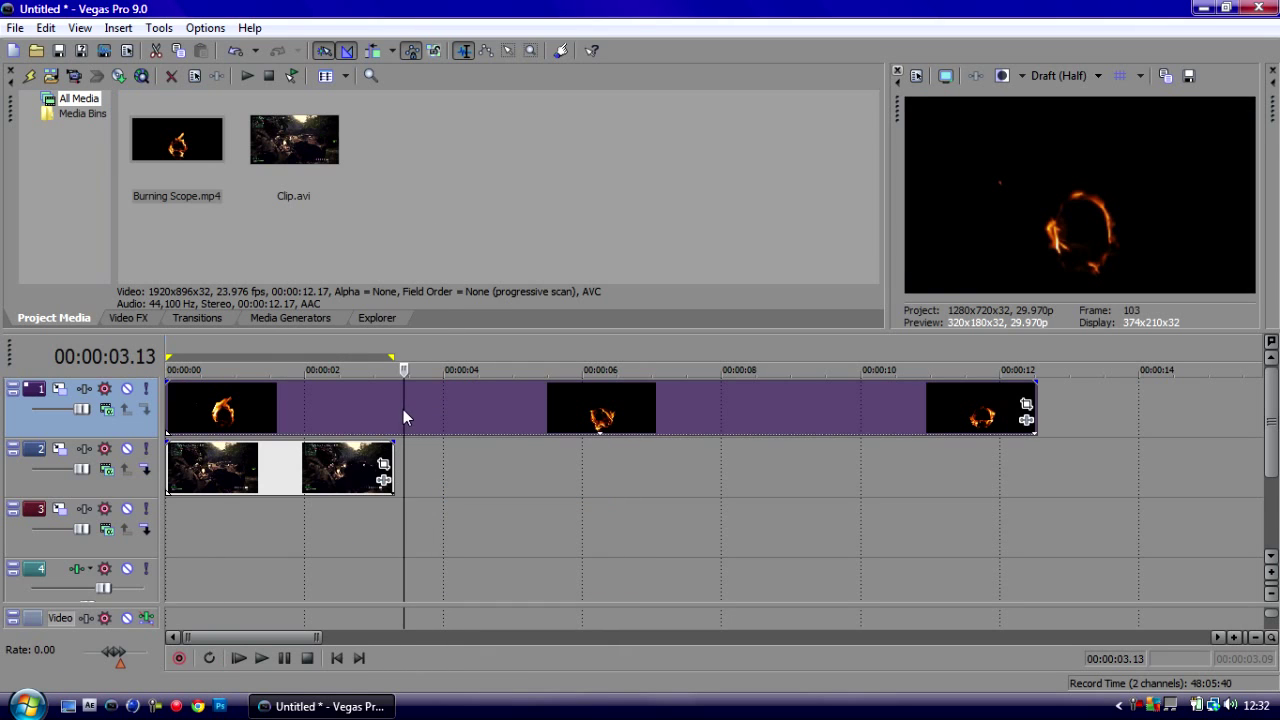
{"action": "left_click", "coordinate": [393, 410]}
{"action": "key", "text": "s"}
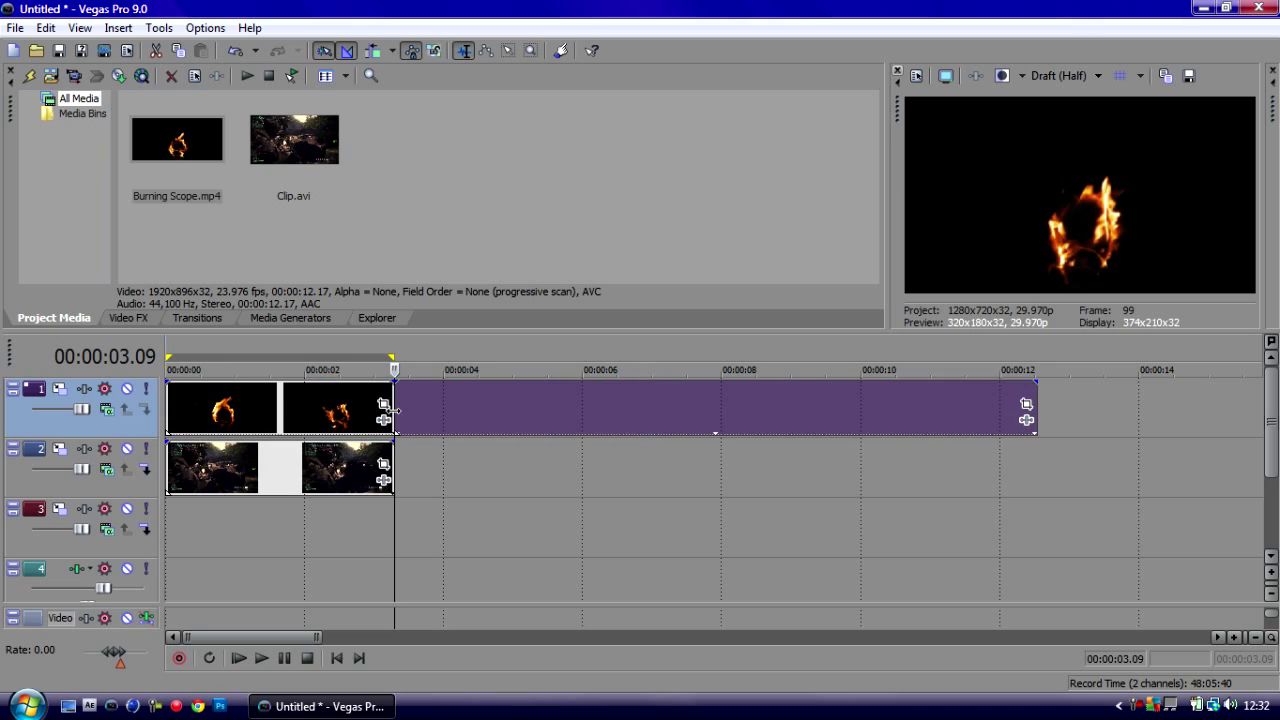
{"action": "key", "text": "Delete"}
{"action": "left_click", "coordinate": [273, 470]}
{"action": "double_click", "coordinate": [381, 480]}
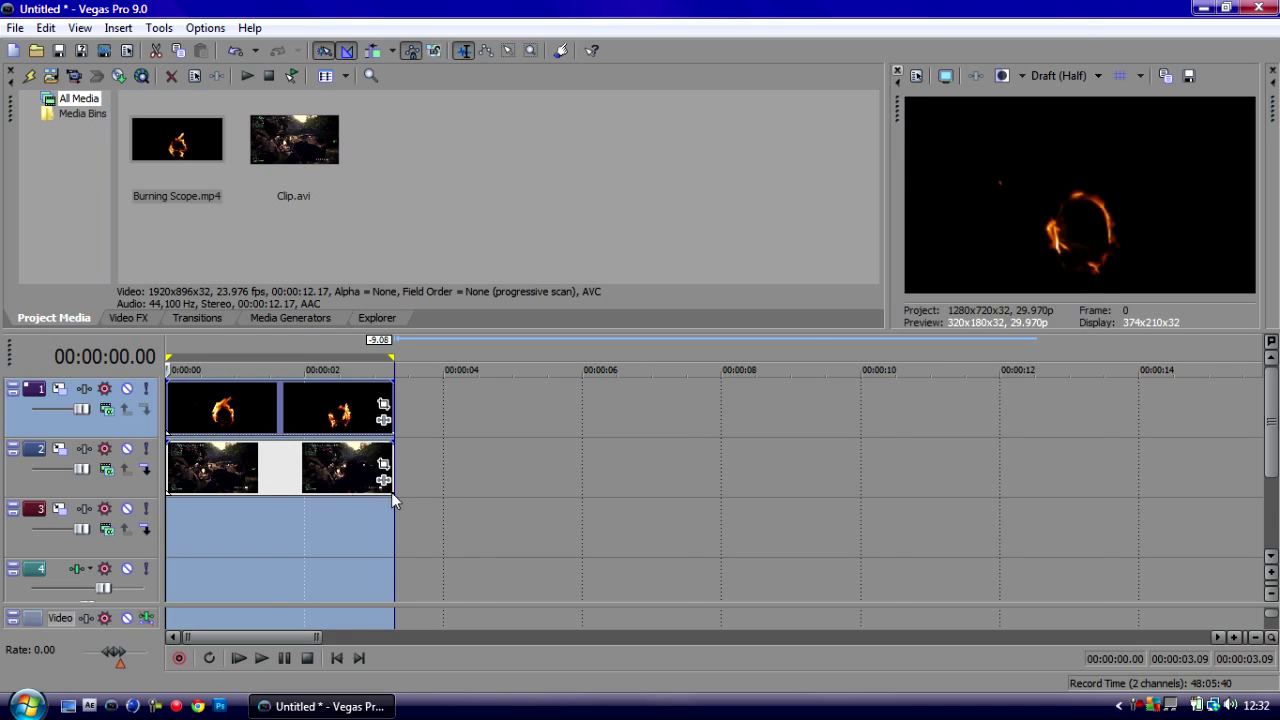
Step: Set track 1's compositing mode to Screen and preview the blend at 00:00:00.14
{"action": "left_click", "coordinate": [107, 410]}
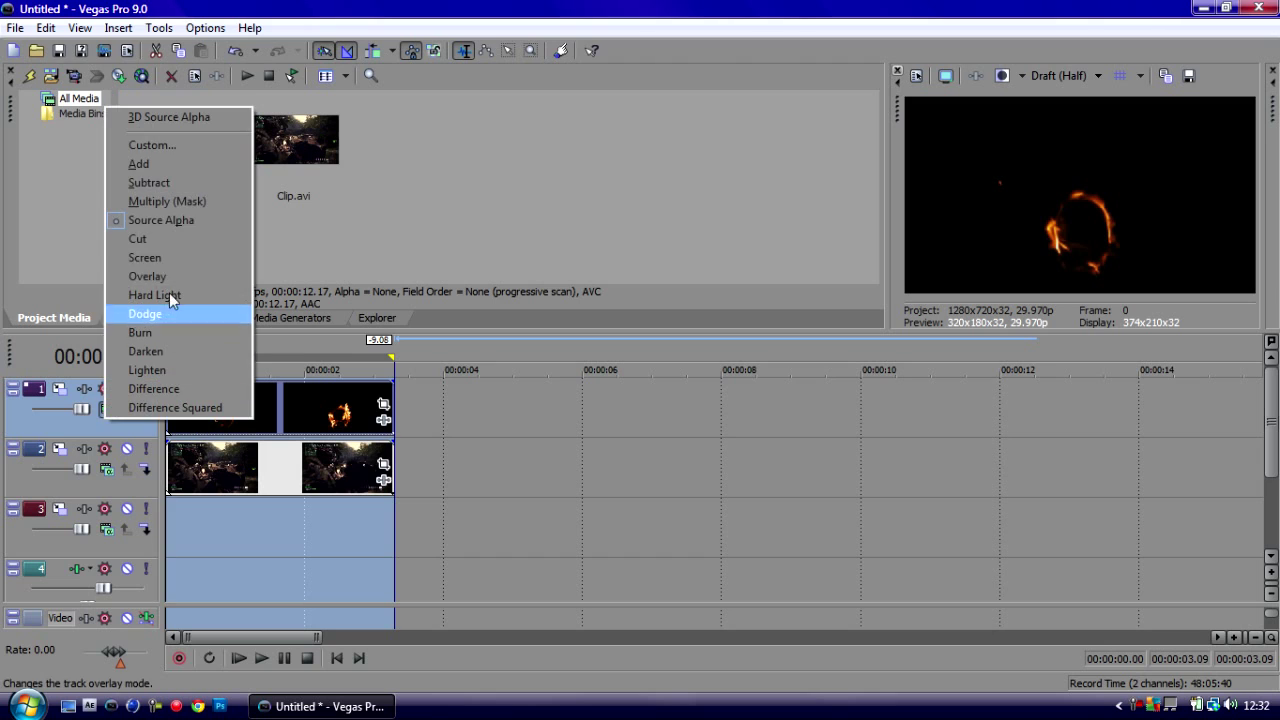
{"action": "left_click", "coordinate": [180, 260]}
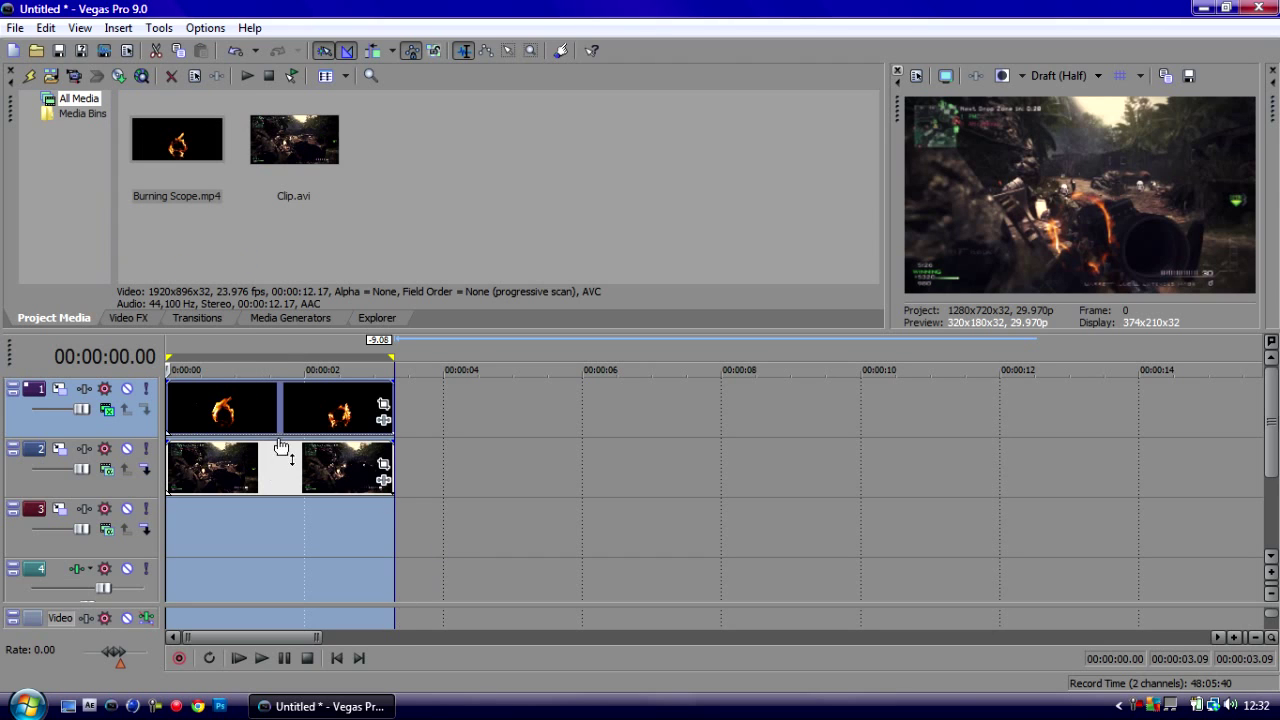
{"action": "left_click", "coordinate": [250, 450]}
{"action": "left_click", "coordinate": [197, 408]}
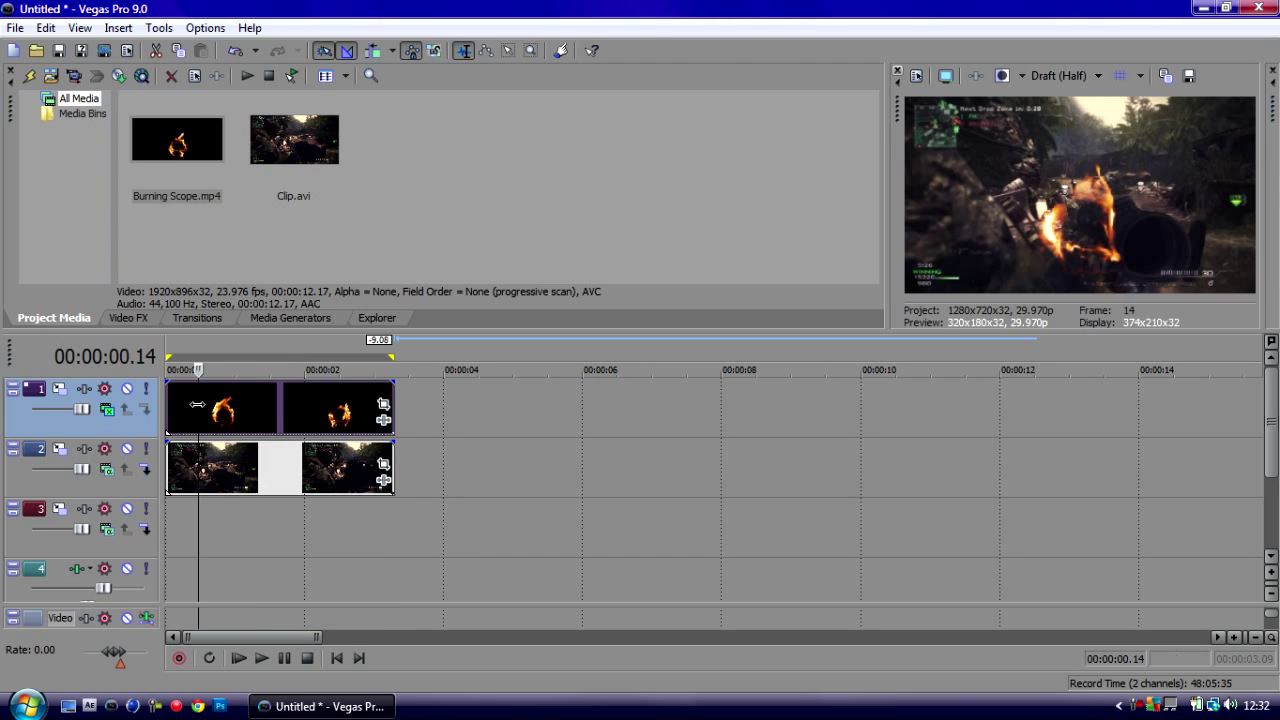
Step: Delete the empty tracks 3 and 4 and return the playhead to the start
{"action": "left_click", "coordinate": [72, 550]}
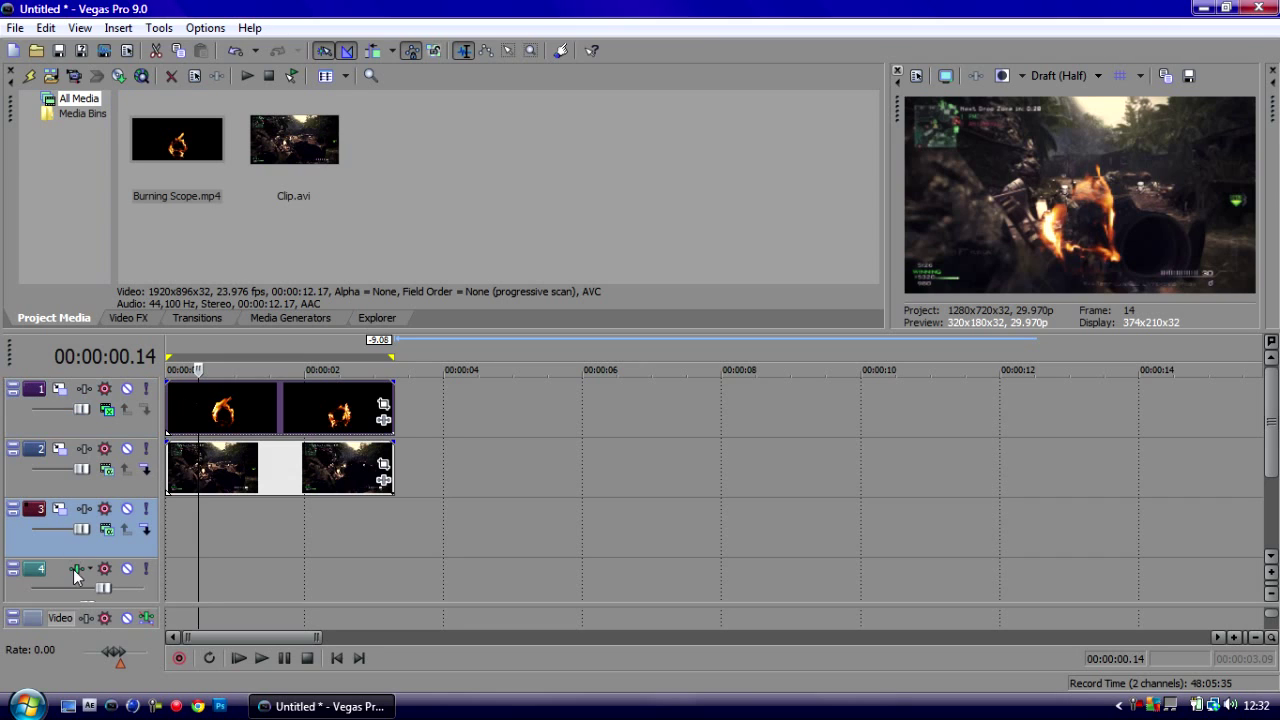
{"action": "left_click", "coordinate": [12, 594], "text": "shift"}
{"action": "key", "text": "Delete"}
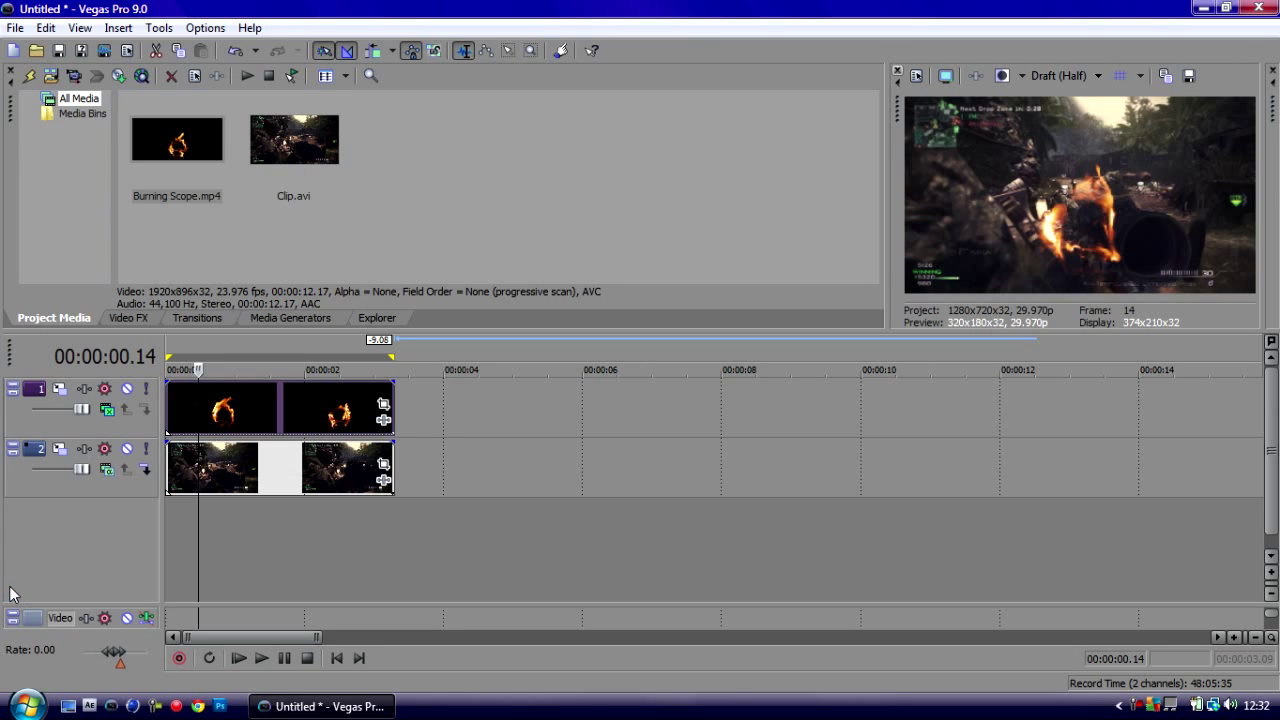
{"action": "left_click", "coordinate": [216, 410]}
{"action": "left_click", "coordinate": [279, 410]}
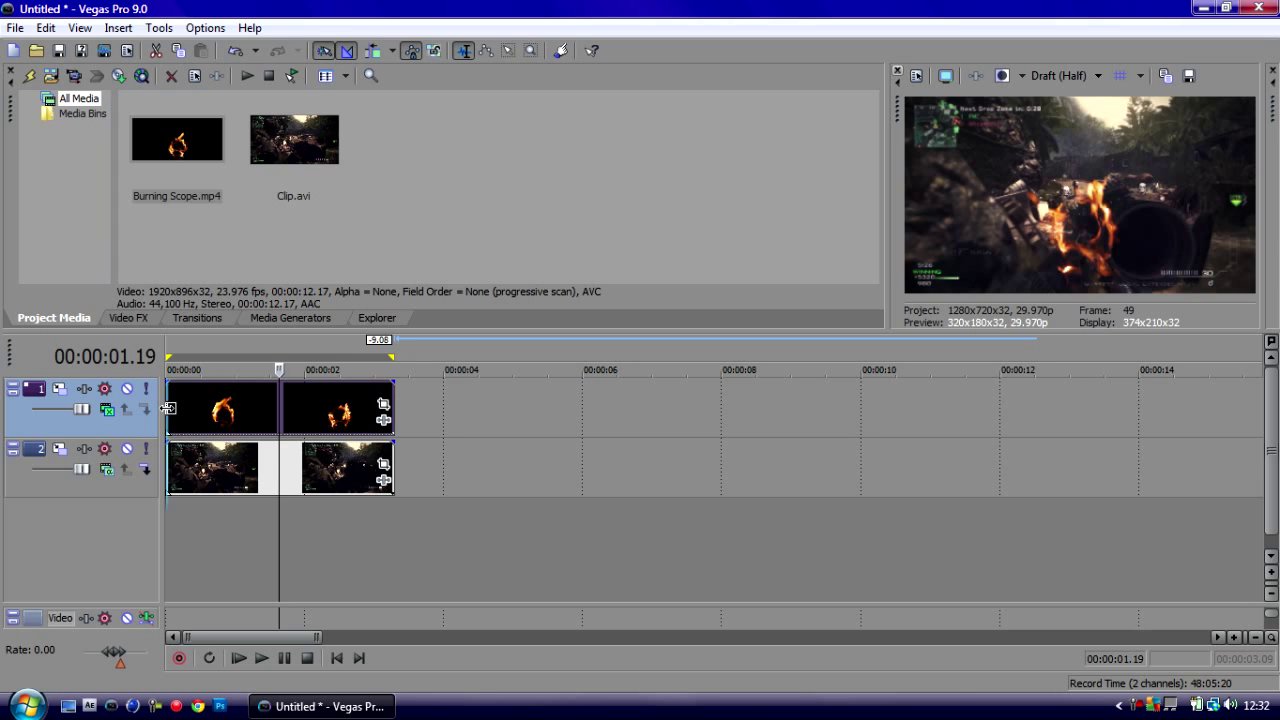
{"action": "key", "text": "ctrl+Home"}
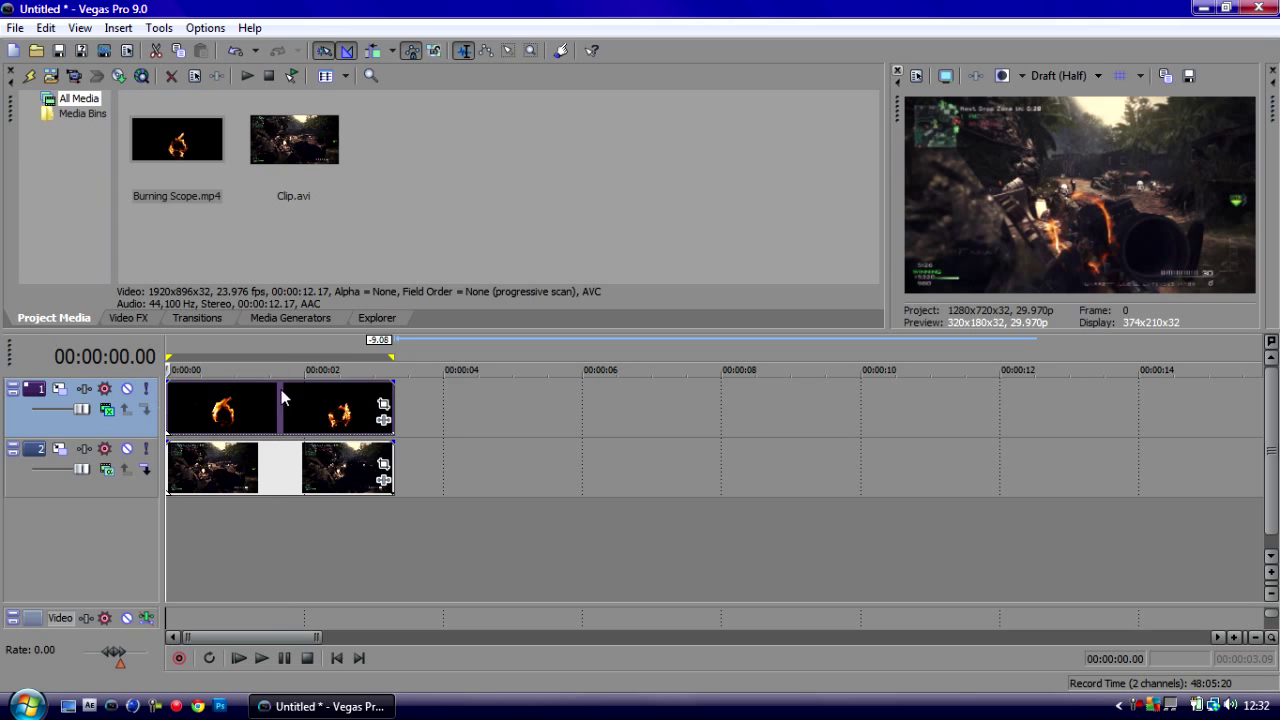
{"action": "left_click", "coordinate": [380, 408]}
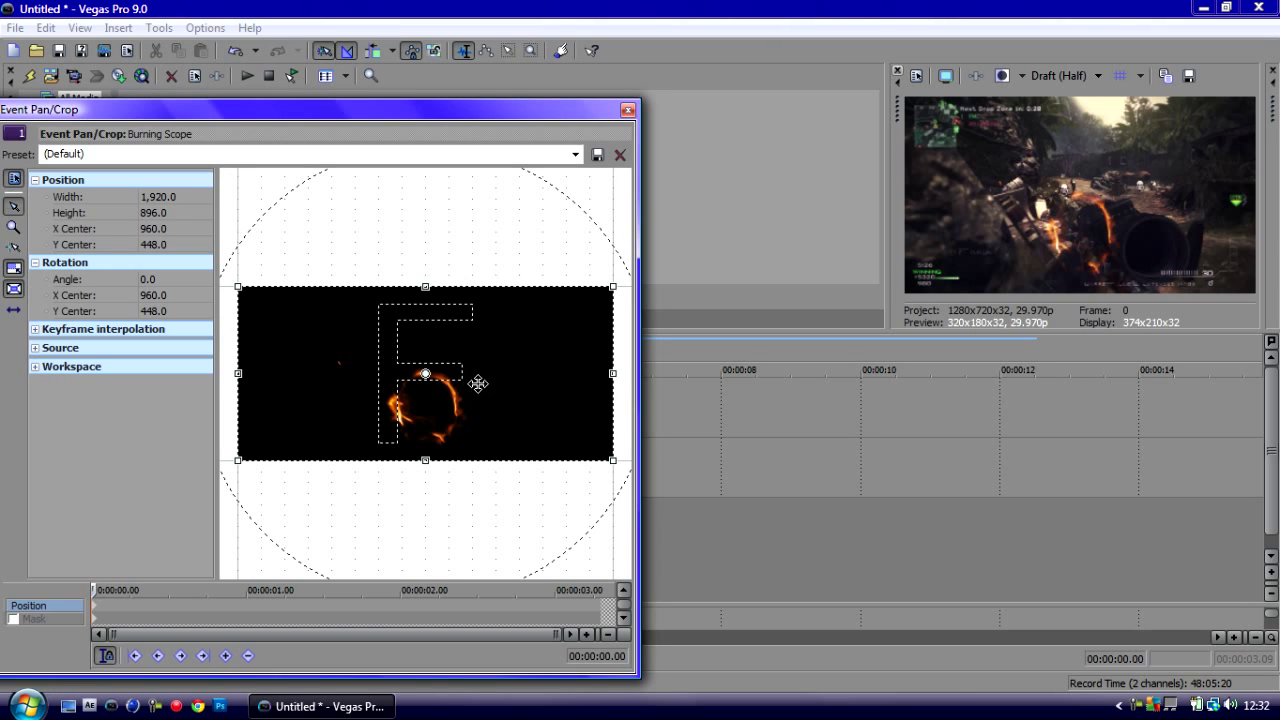
Step: Centre the Pan/Crop frame at X 555.9, Y 344.9 so the fire ring covers the scope
{"action": "left_click_drag", "start_coordinate": [472, 382], "coordinate": [395, 390]}
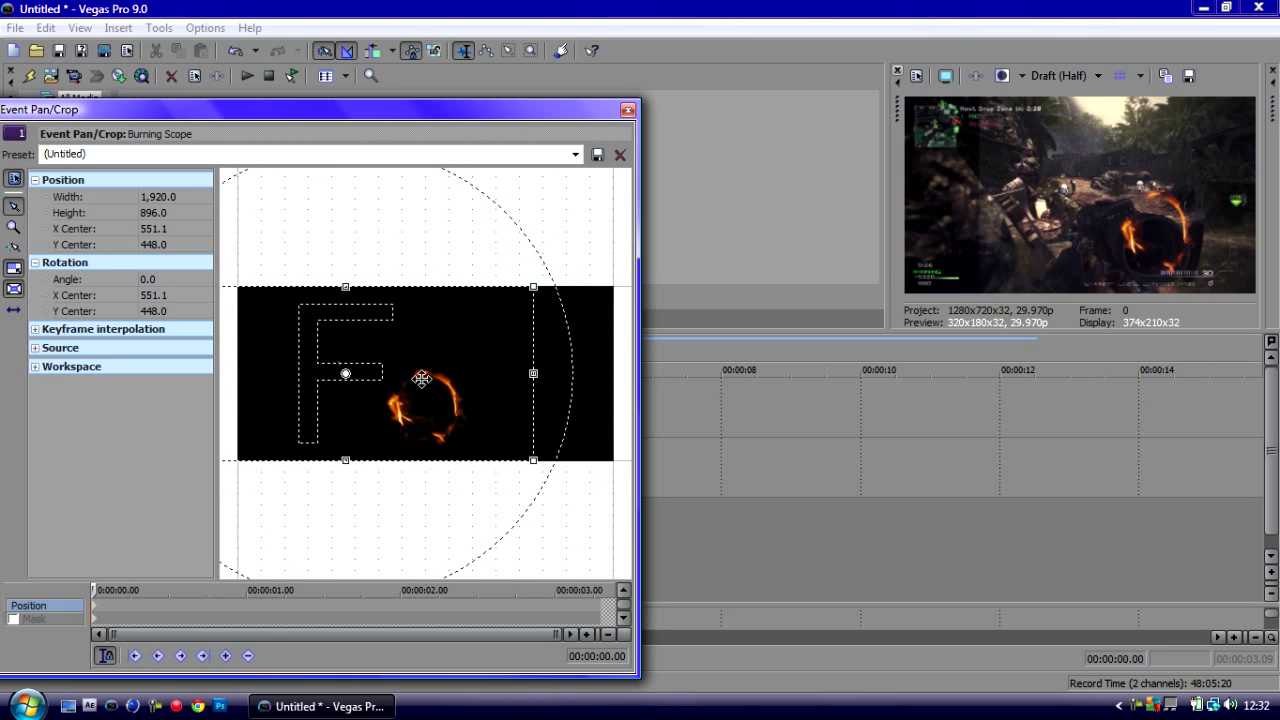
{"action": "left_click", "coordinate": [165, 244]}
{"action": "mouse_move", "coordinate": [193, 244]}
{"action": "left_mouse_down"}
{"action": "mouse_move", "coordinate": [176, 260]}
{"action": "mouse_move", "coordinate": [192, 241]}
{"action": "left_mouse_up"}
{"action": "left_click", "coordinate": [204, 244]}
{"action": "left_click_drag", "start_coordinate": [397, 367], "coordinate": [398, 362]}
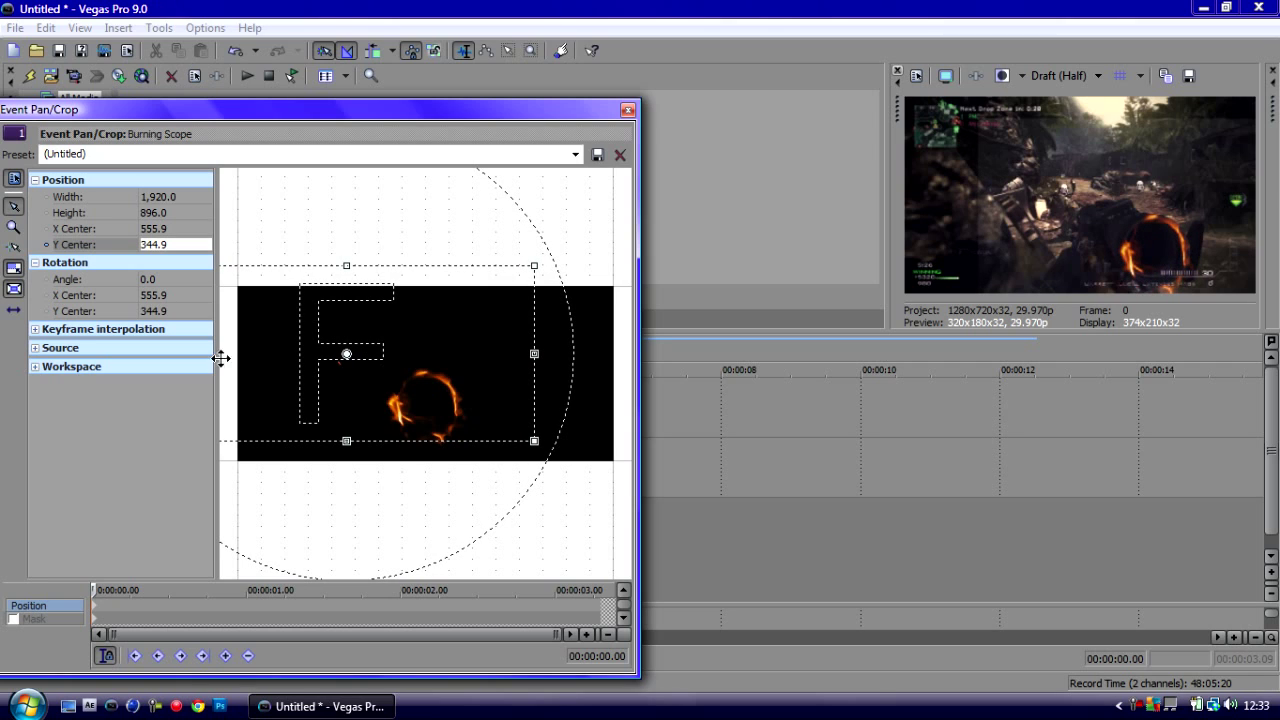
{"action": "left_click", "coordinate": [14, 619]}
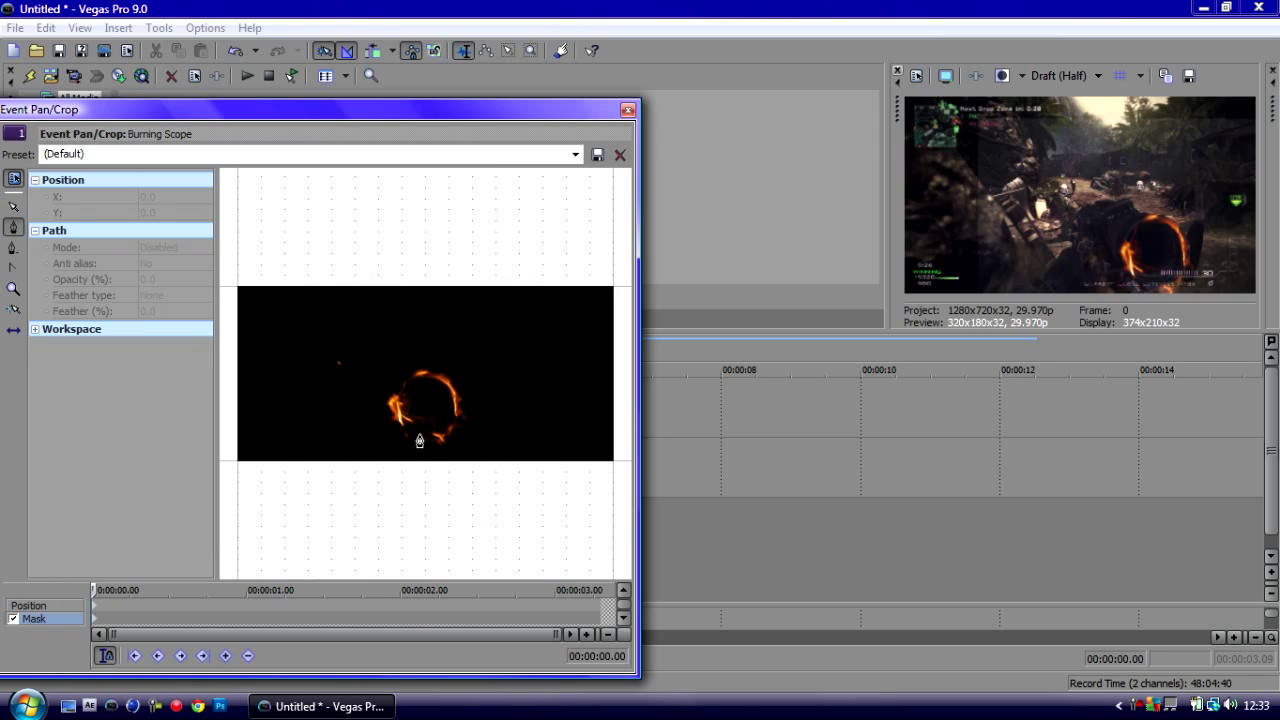
Step: Draw a closed four-point mask path around the fire ring
{"action": "left_click", "coordinate": [395, 475]}
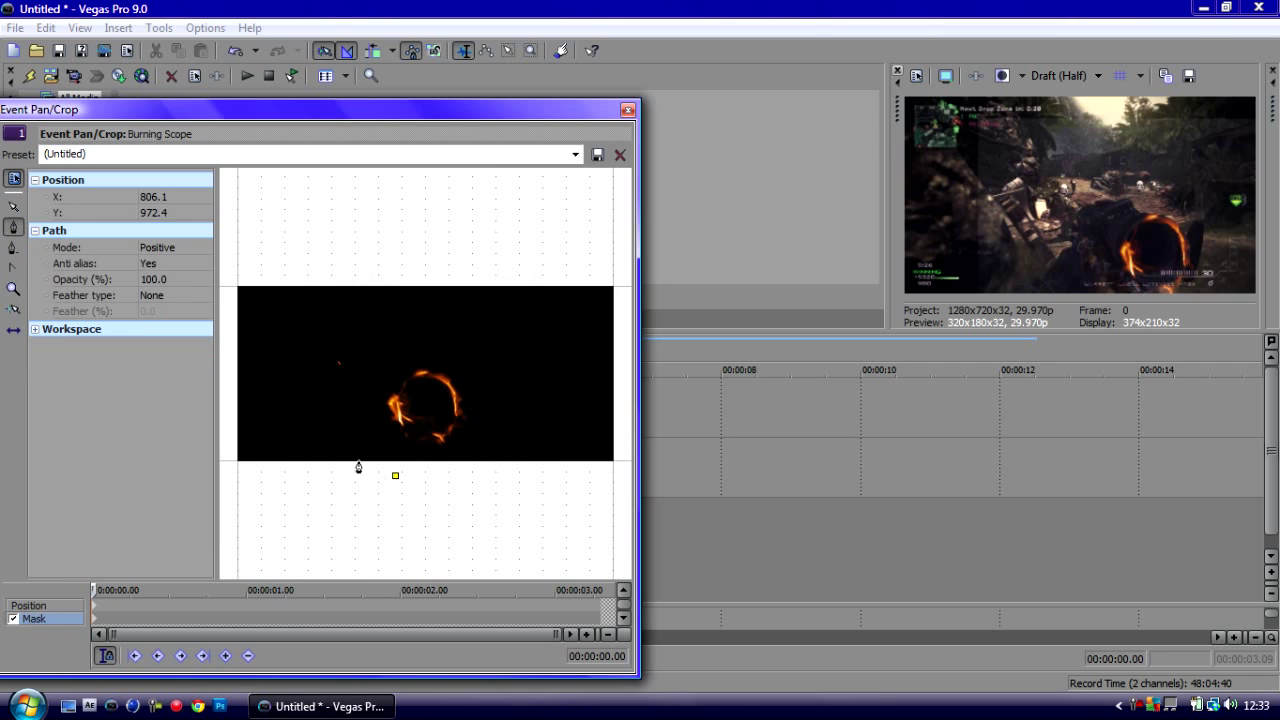
{"action": "left_click", "coordinate": [404, 301]}
{"action": "left_click", "coordinate": [482, 332]}
{"action": "left_click", "coordinate": [528, 465]}
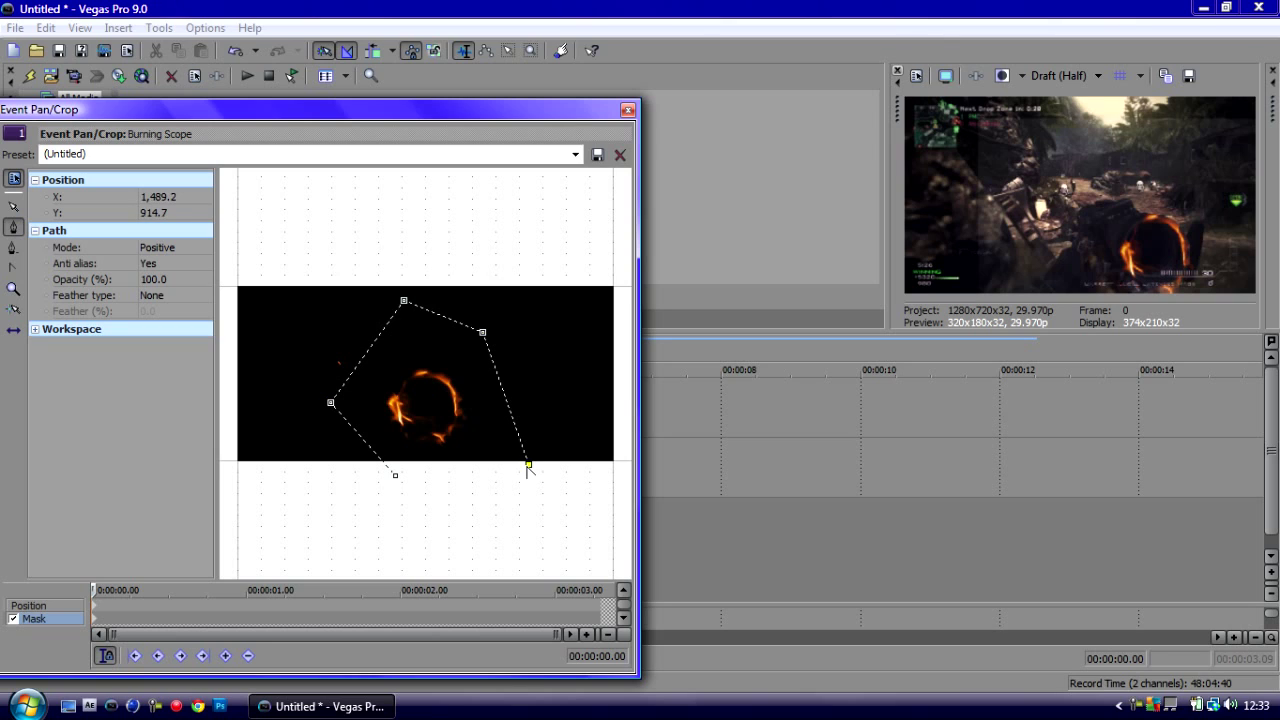
{"action": "left_click", "coordinate": [396, 476]}
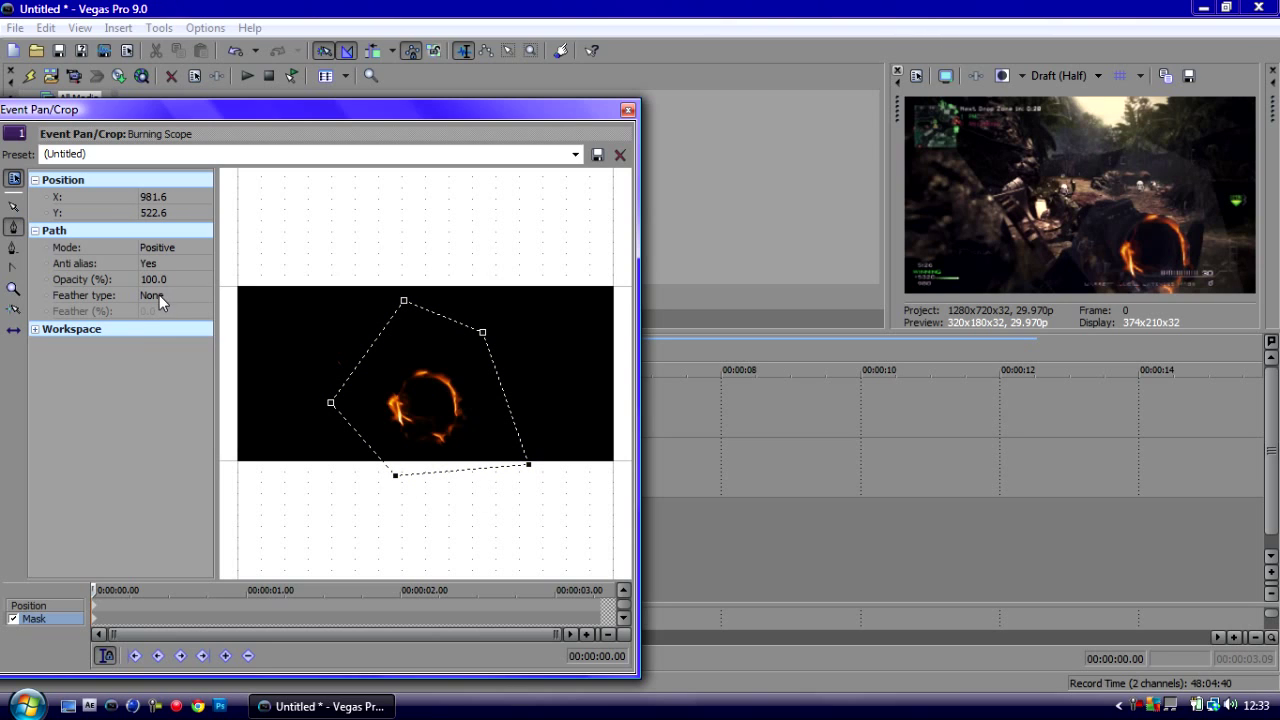
Step: Feather the mask edge both ways with a Feather amount of 50%
{"action": "left_click", "coordinate": [159, 295]}
{"action": "left_click", "coordinate": [160, 333]}
{"action": "left_click", "coordinate": [150, 311]}
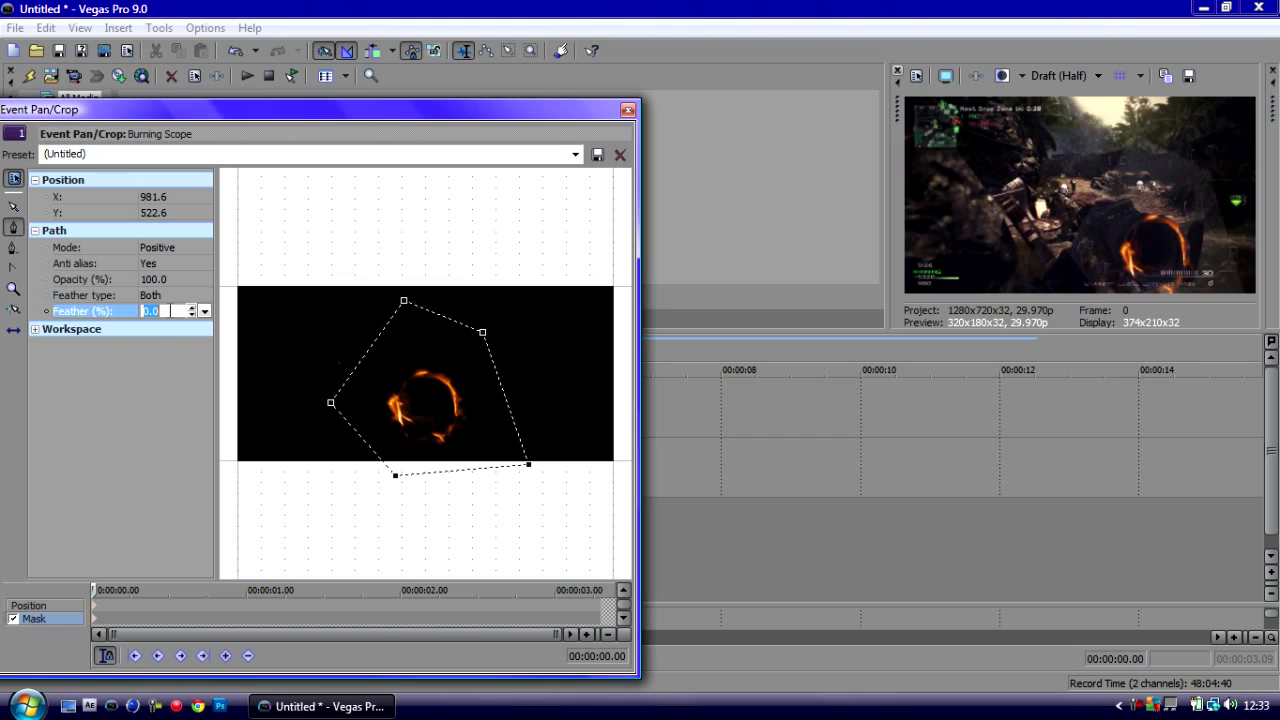
{"action": "left_click", "coordinate": [203, 311]}
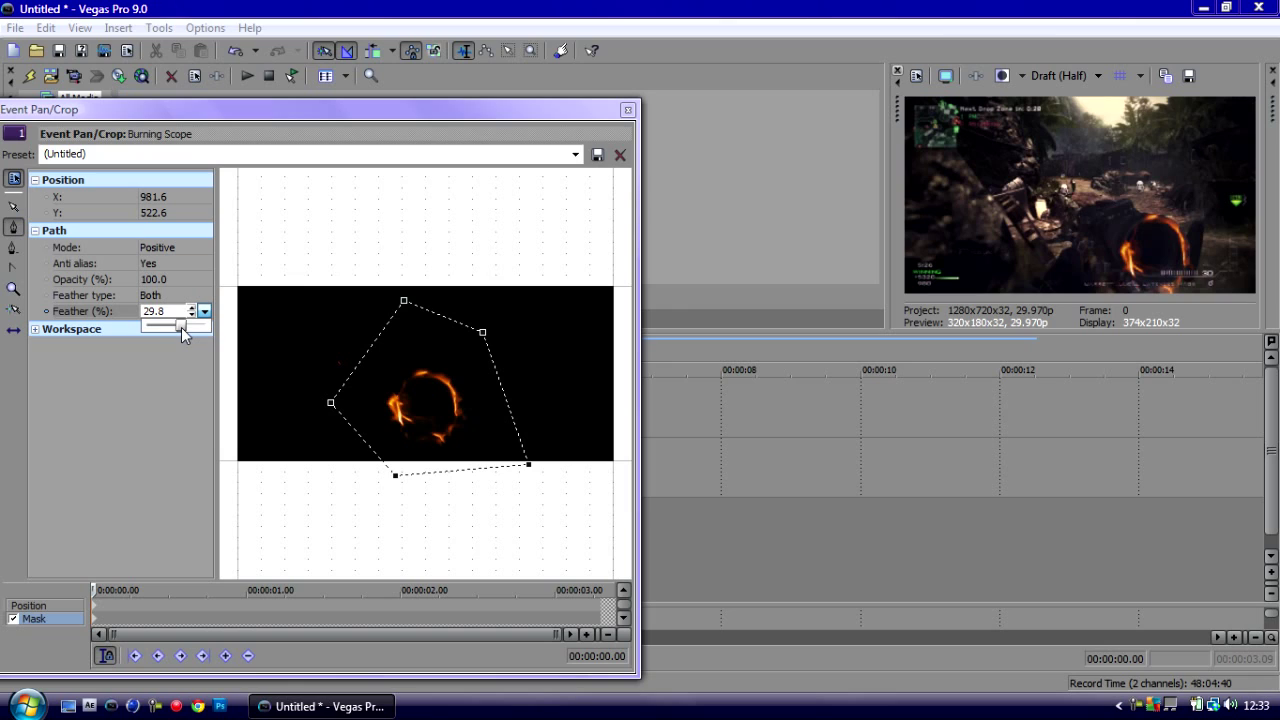
{"action": "left_click_drag", "start_coordinate": [180, 327], "coordinate": [205, 328]}
{"action": "left_click_drag", "start_coordinate": [205, 322], "coordinate": [178, 325]}
{"action": "left_click", "coordinate": [627, 109]}
Step: In the fire event's Properties Media tab, set Alpha channel to Premultiplied
{"action": "left_click", "coordinate": [274, 410]}
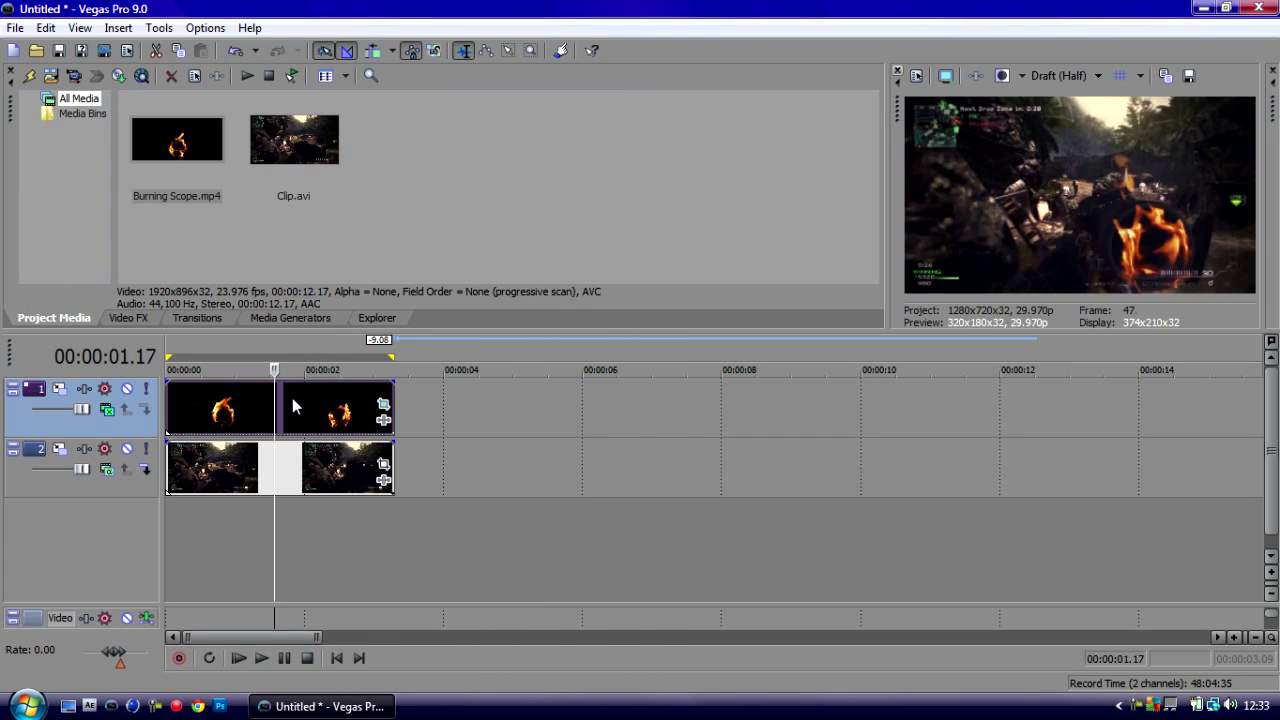
{"action": "left_click", "coordinate": [341, 410]}
{"action": "right_click", "coordinate": [341, 410]}
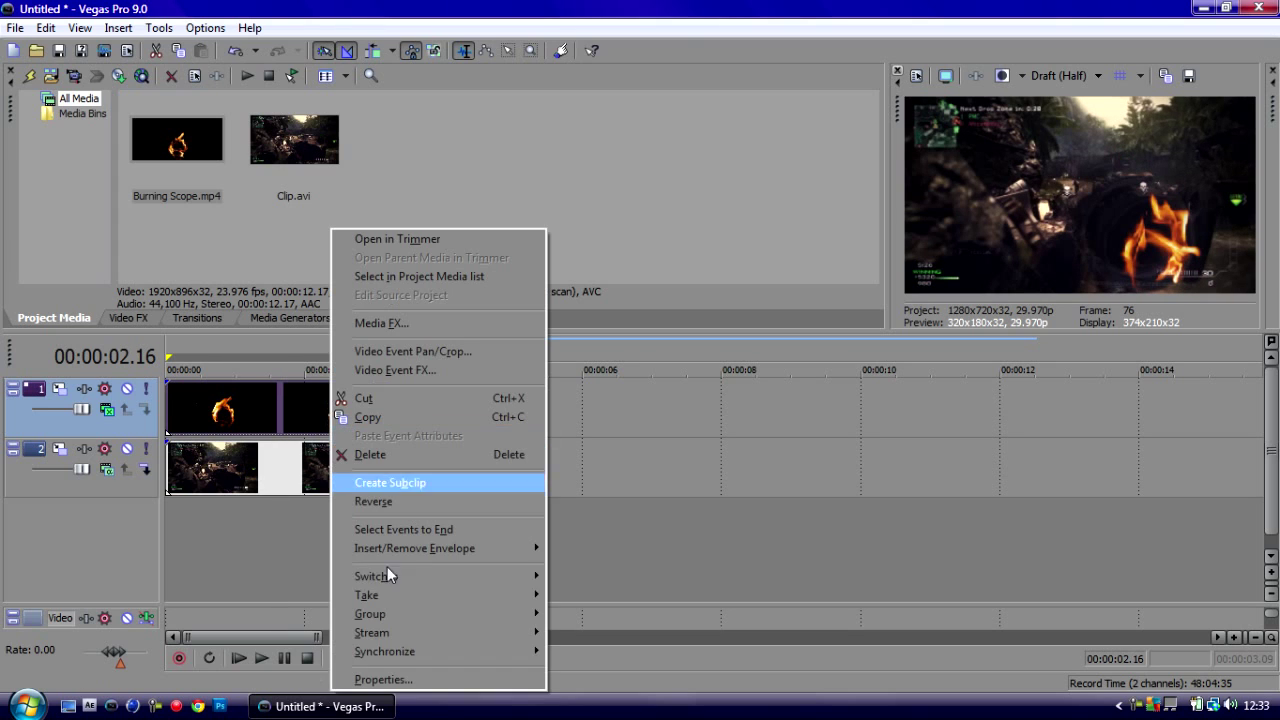
{"action": "left_click", "coordinate": [431, 676]}
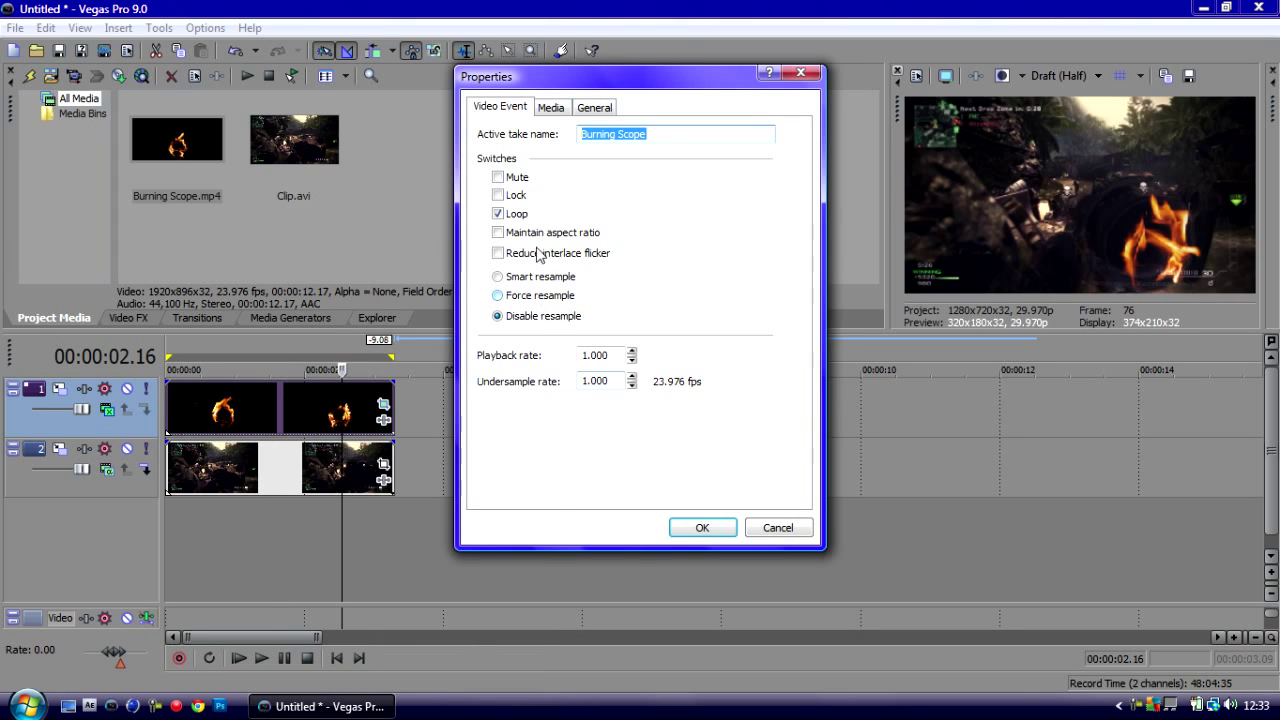
{"action": "left_click", "coordinate": [551, 108]}
{"action": "left_click", "coordinate": [618, 443]}
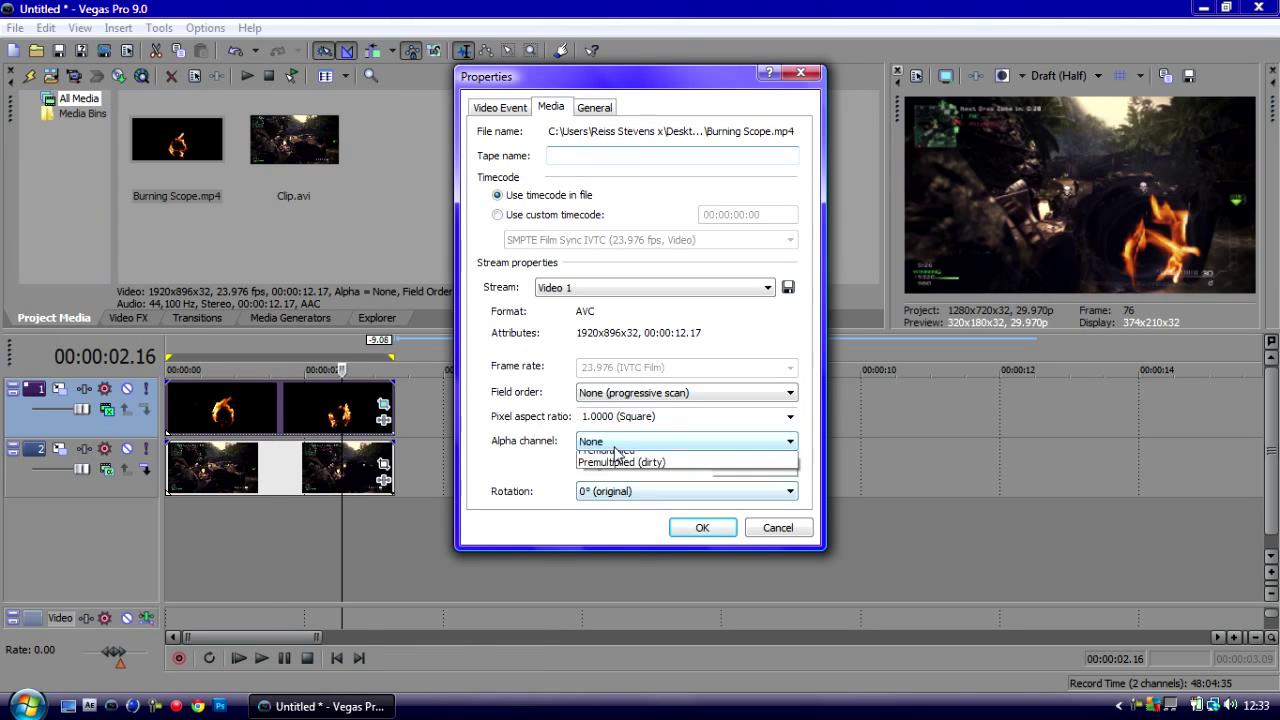
{"action": "left_click", "coordinate": [618, 495]}
{"action": "left_click", "coordinate": [700, 529]}
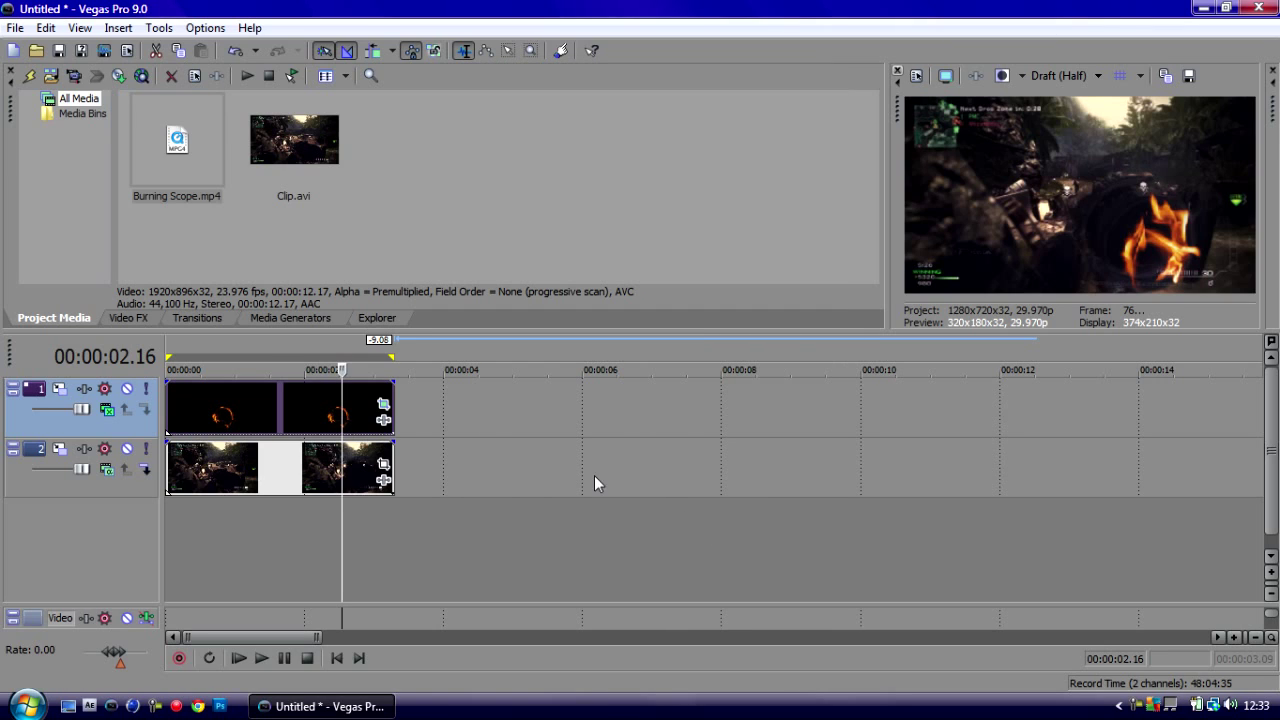
{"action": "left_click", "coordinate": [236, 417]}
Step: Play and frame-step the overlay from the clip's start up to about 00:00:03.07
{"action": "left_click", "coordinate": [314, 372]}
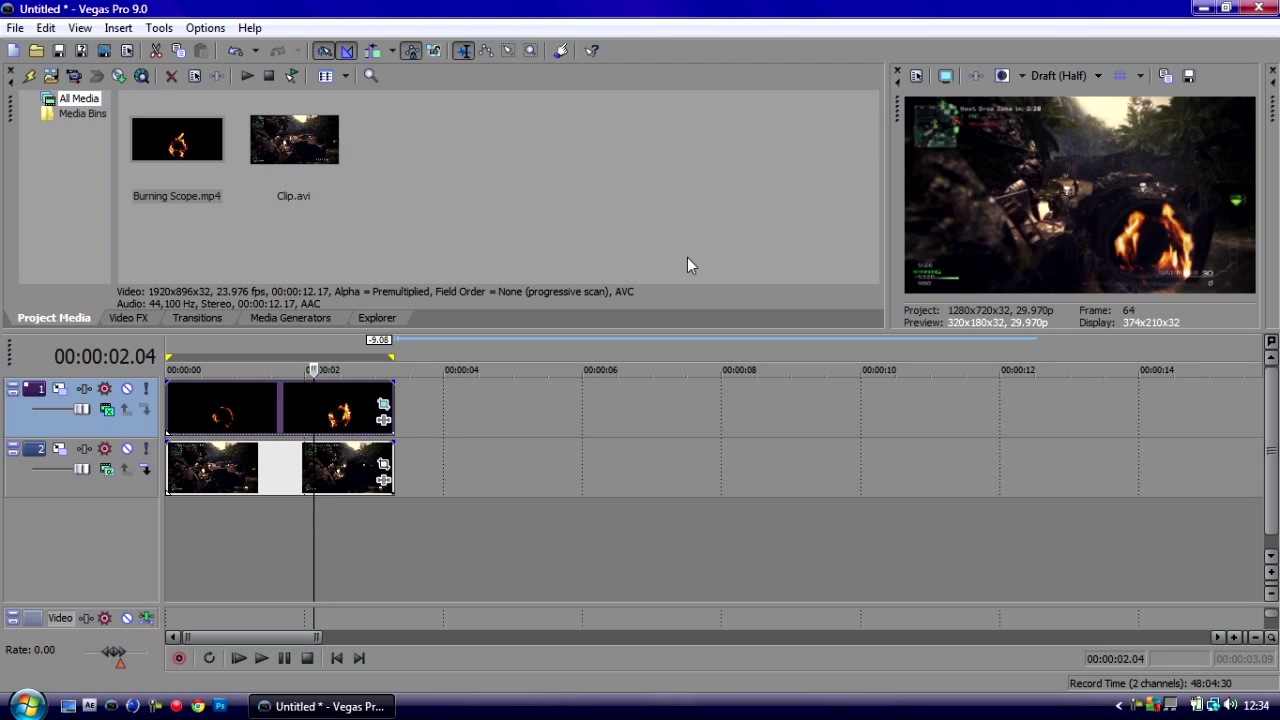
{"action": "left_click", "coordinate": [197, 407]}
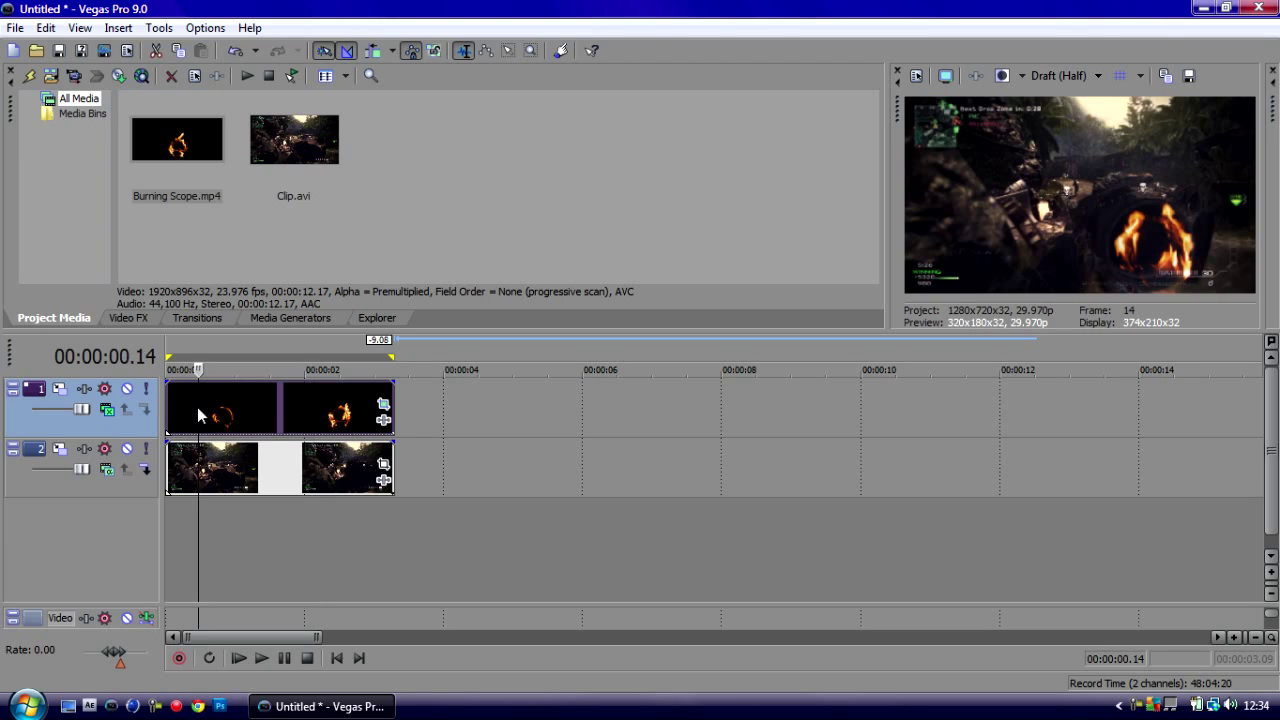
{"action": "key", "text": "space"}
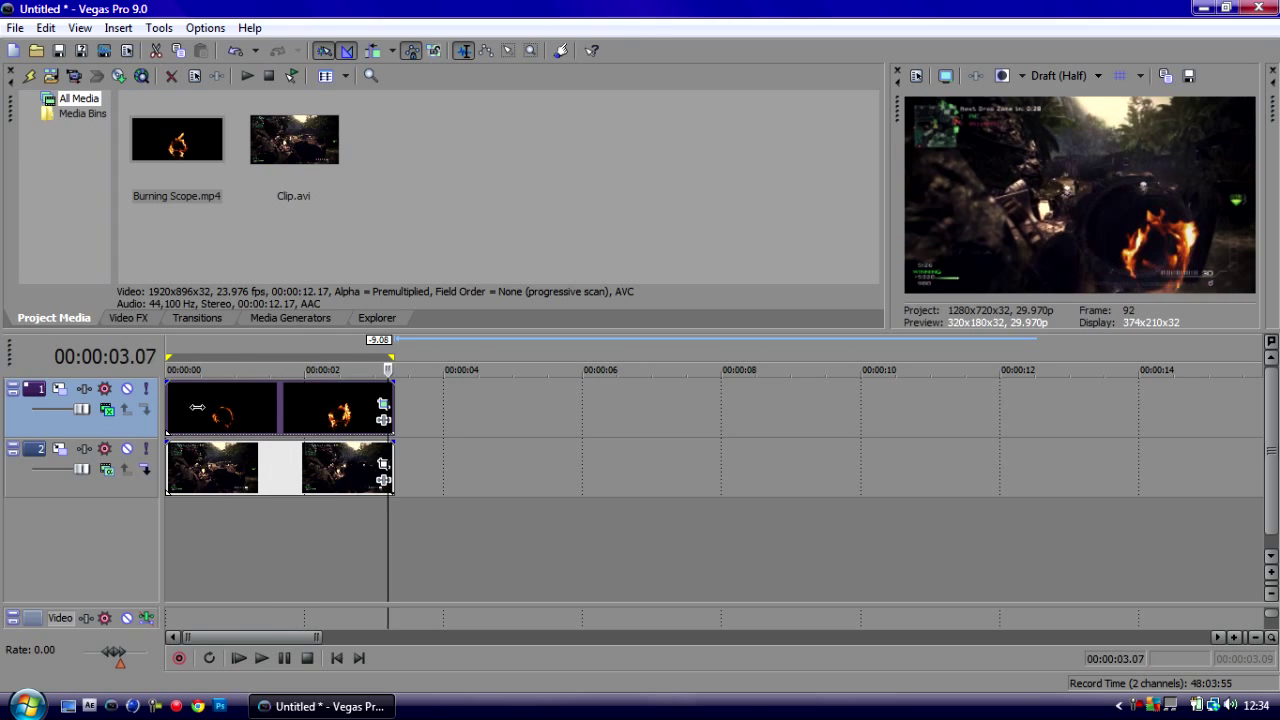
{"action": "key", "text": "Left"}
{"action": "key", "text": "Left"}
{"action": "key", "text": "Left"}
{"action": "key", "text": "Left"}
{"action": "key", "text": "Left"}
{"action": "key", "text": "Left"}
{"action": "key", "text": "Left"}
{"action": "key", "text": "Left"}
{"action": "key", "text": "Left"}
{"action": "key", "text": "Left"}
{"action": "key", "text": "Left"}
{"action": "key", "text": "Left"}
{"action": "key", "text": "Left"}
{"action": "key", "text": "Left"}
{"action": "key", "text": "Left"}
{"action": "key", "text": "Left"}
{"action": "key", "text": "Left"}
{"action": "key", "text": "Left"}
{"action": "key", "text": "Left"}
{"action": "key", "text": "Left"}
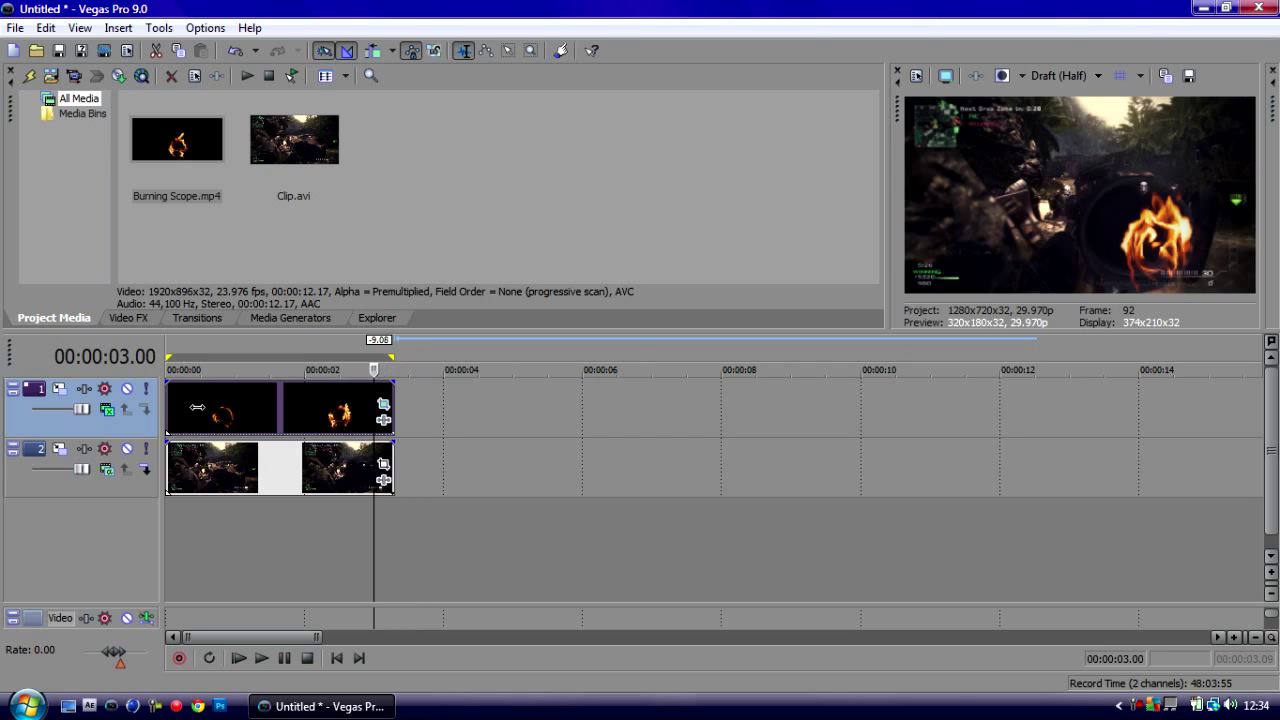
{"action": "key", "text": "Right"}
{"action": "key", "text": "Right"}
{"action": "key", "text": "Right"}
{"action": "key", "text": "Right"}
{"action": "key", "text": "Right"}
{"action": "key", "text": "Right"}
{"action": "key", "text": "Right"}
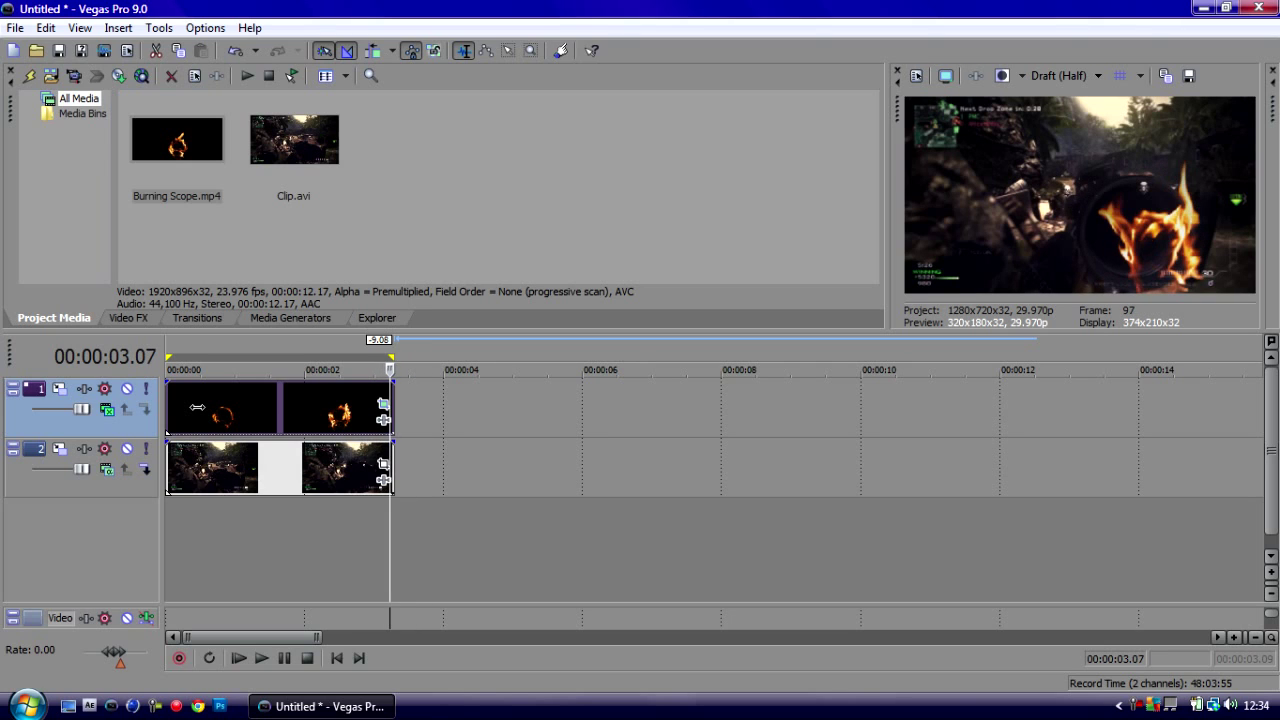
Step: At 00:00:03.07, shift the fire ring's Position frame and tighten it to enlarge the ring
{"action": "left_click", "coordinate": [384, 405]}
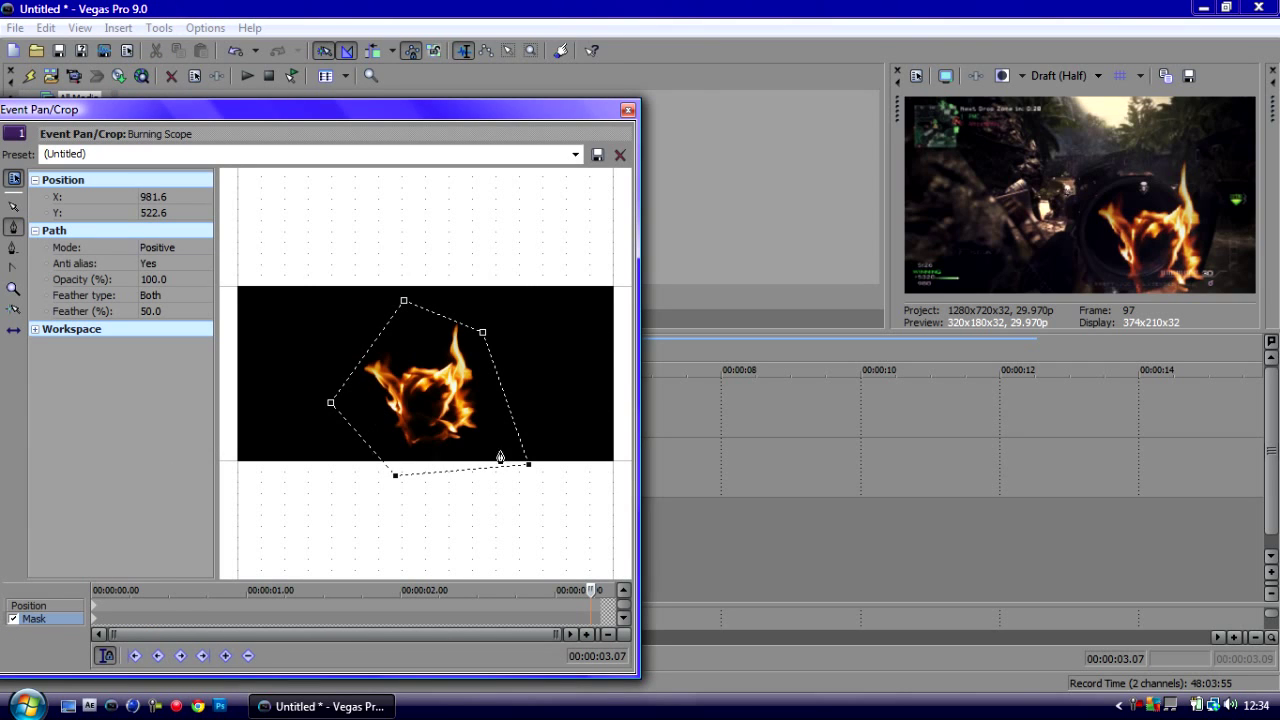
{"action": "left_click", "coordinate": [30, 606]}
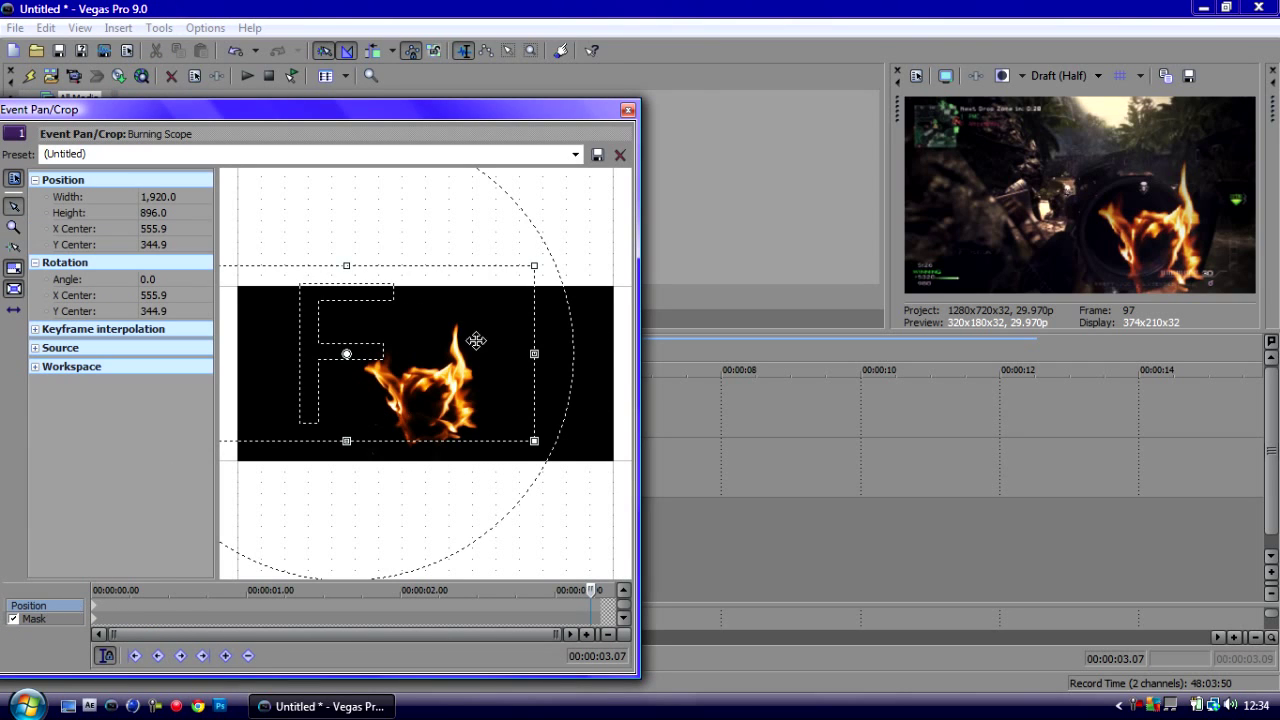
{"action": "left_click_drag", "start_coordinate": [406, 370], "coordinate": [443, 376]}
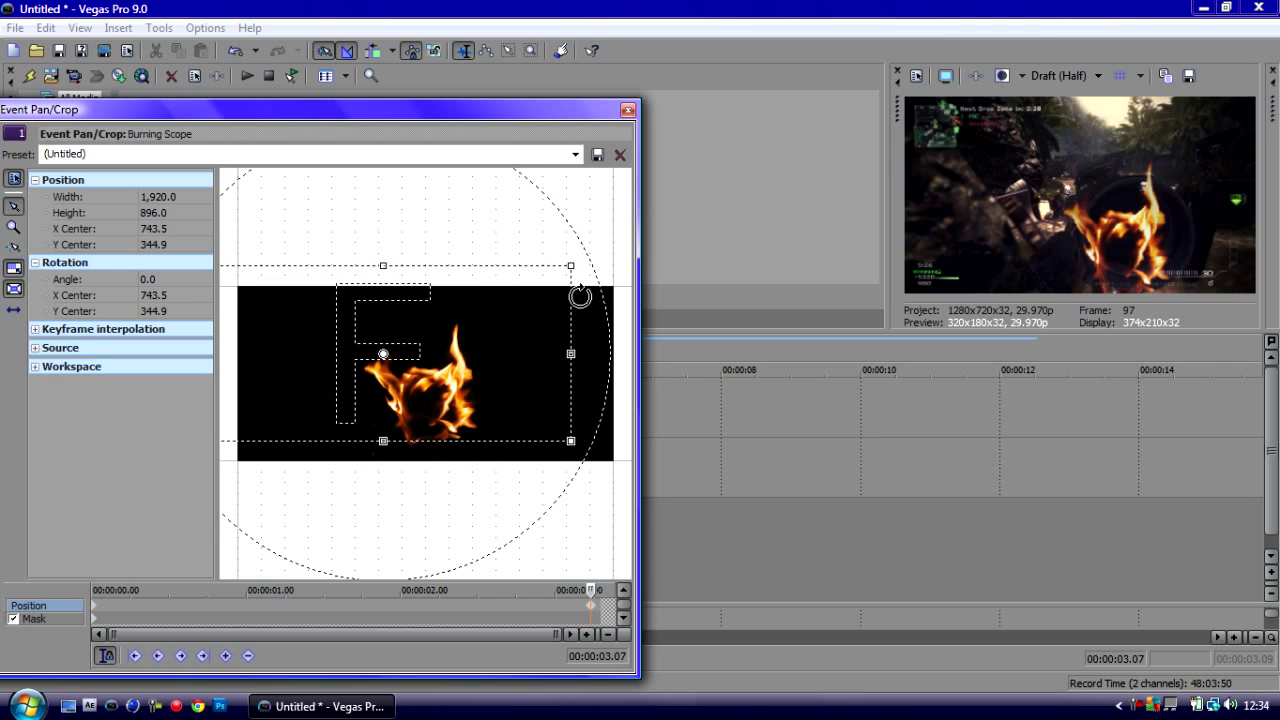
{"action": "left_click_drag", "start_coordinate": [566, 270], "coordinate": [548, 285]}
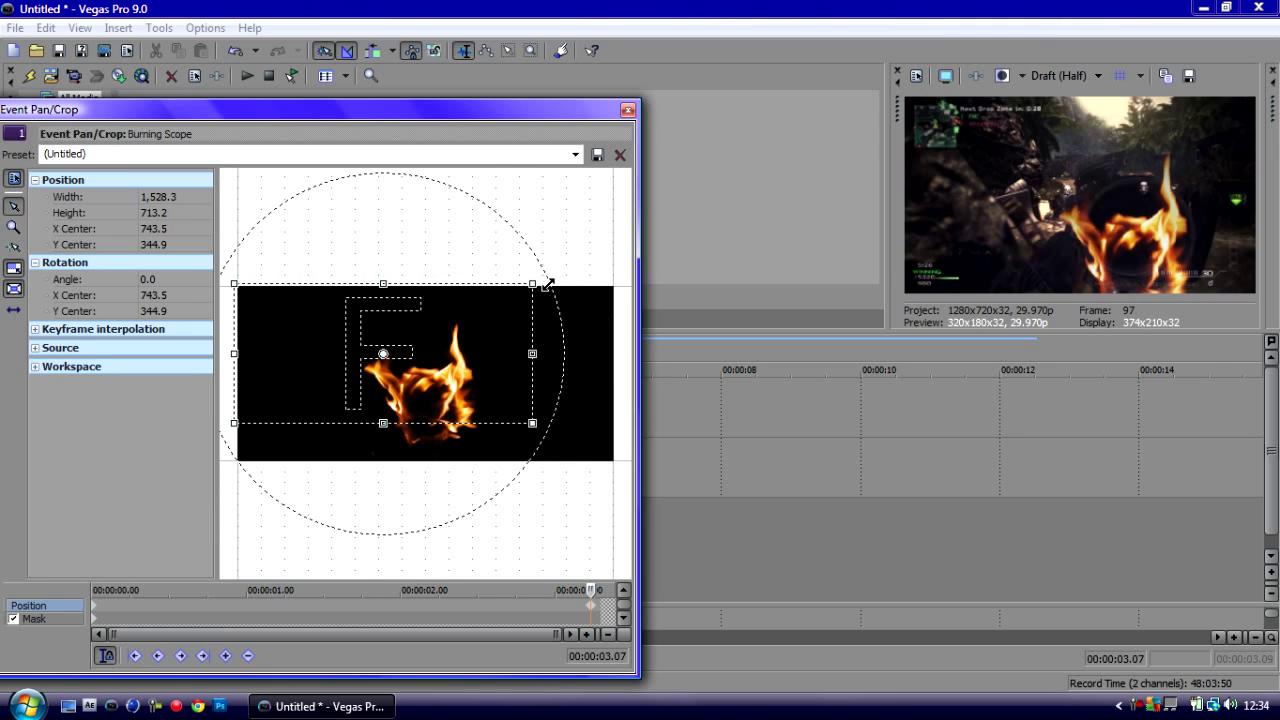
{"action": "left_click", "coordinate": [160, 244]}
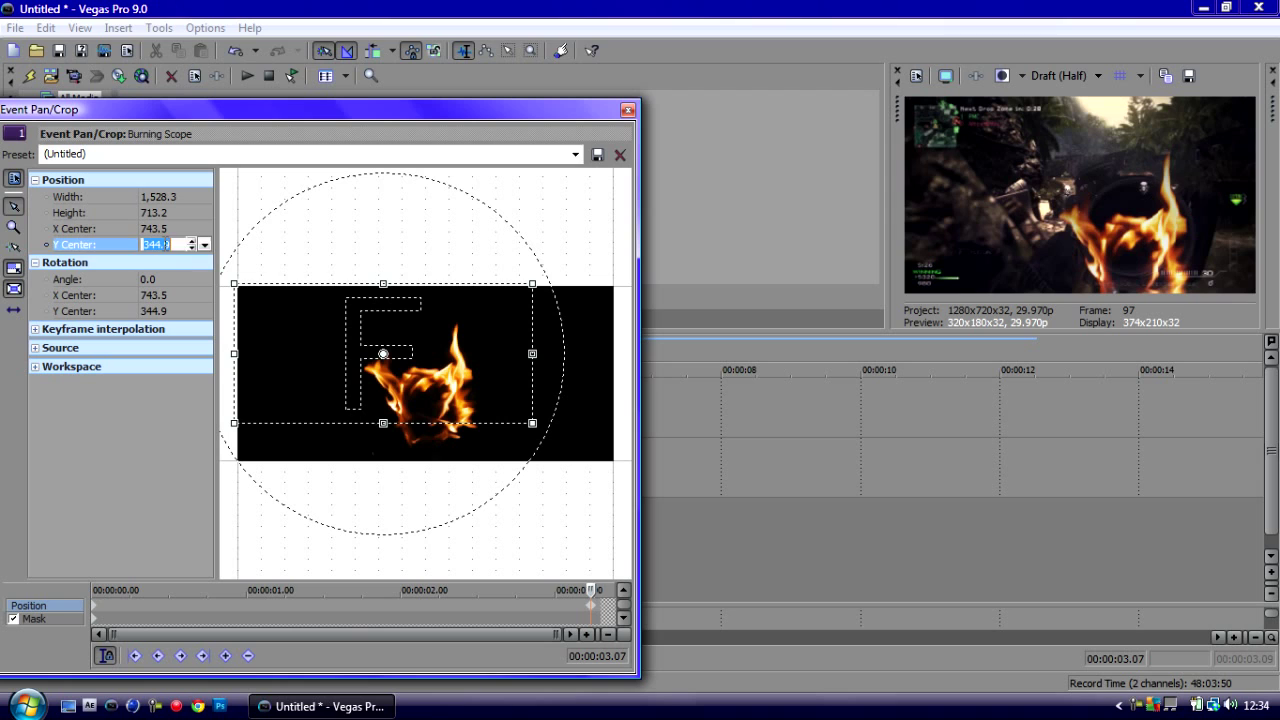
{"action": "left_click", "coordinate": [194, 247]}
{"action": "left_click", "coordinate": [194, 247]}
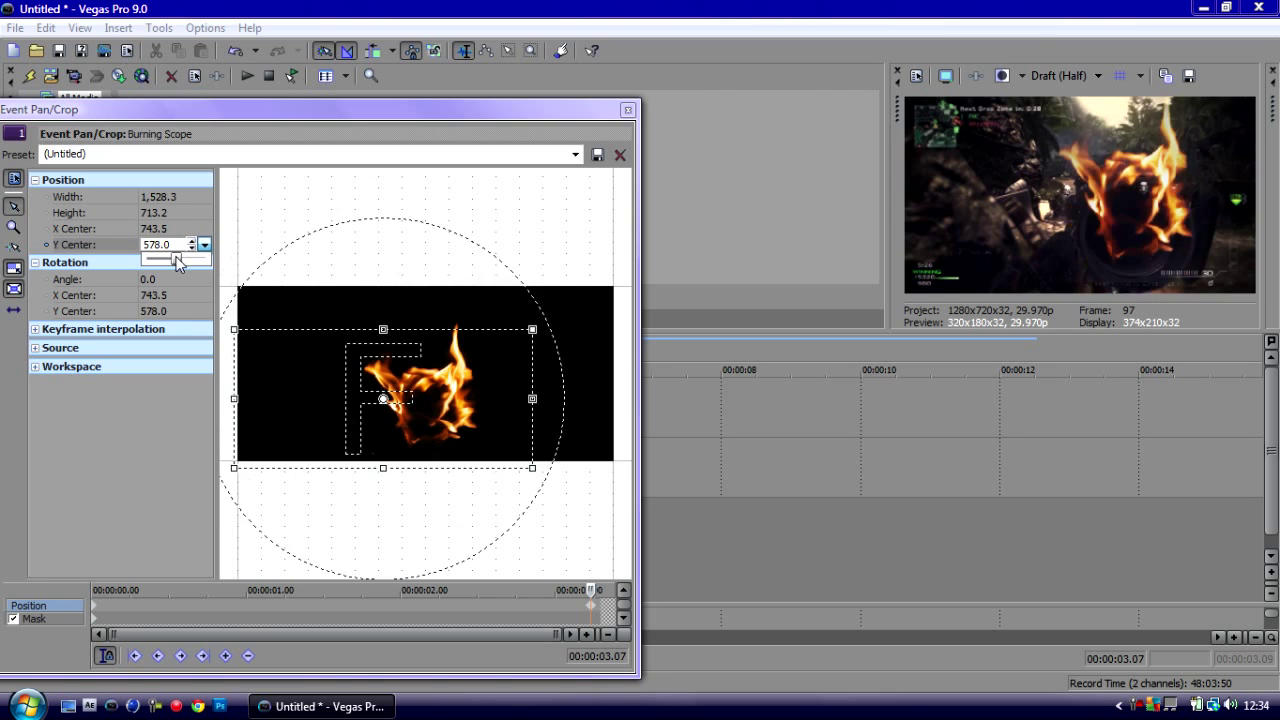
Step: Fine-tune the ring over the scope, ending at X center 748.3, Y center 482.0
{"action": "left_click_drag", "start_coordinate": [383, 356], "coordinate": [386, 374]}
{"action": "left_click_drag", "start_coordinate": [532, 297], "coordinate": [522, 313]}
{"action": "left_click", "coordinate": [160, 244]}
{"action": "left_click", "coordinate": [193, 244]}
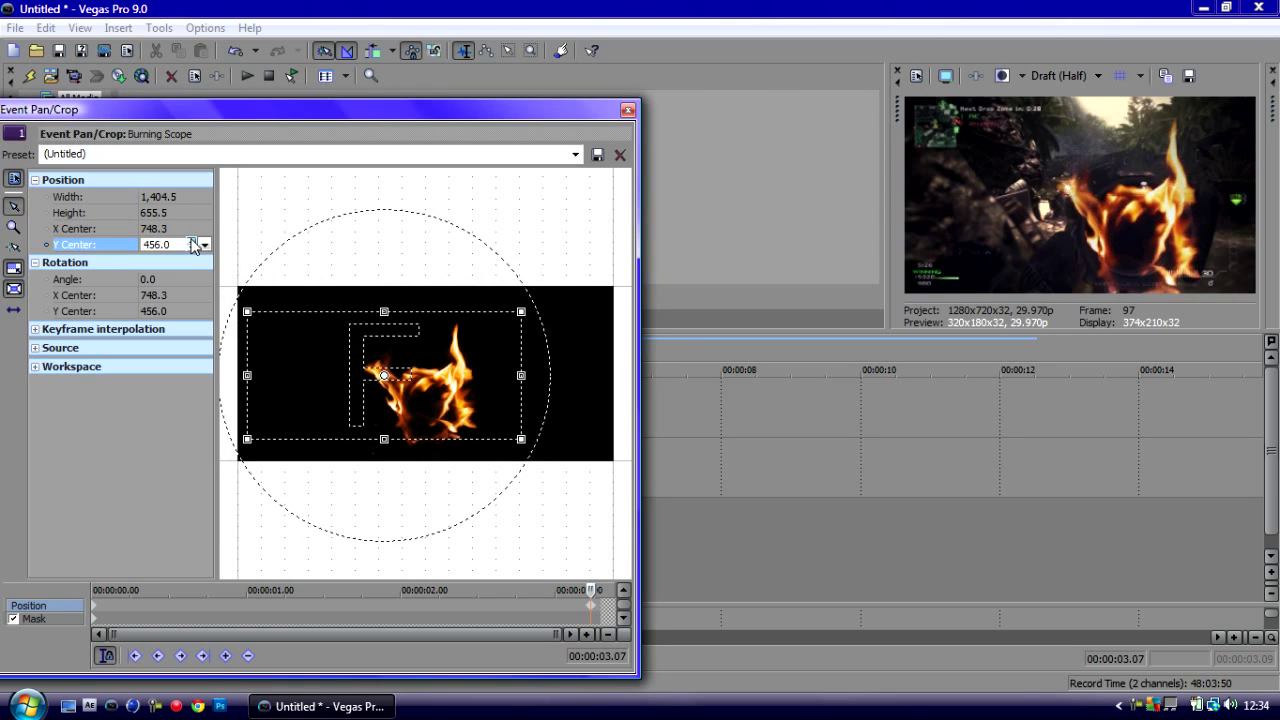
{"action": "left_click", "coordinate": [193, 244]}
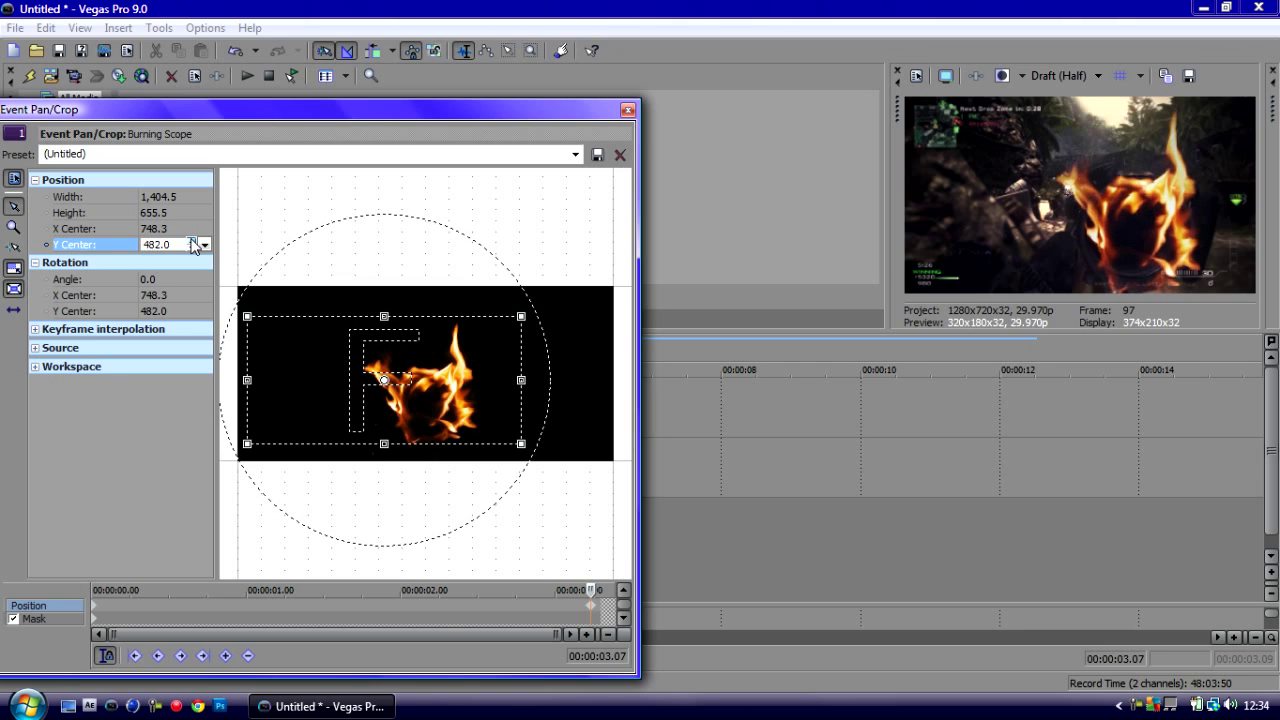
{"action": "left_click", "coordinate": [627, 110]}
Step: Select the events' full time range, then clear the selection near the start
{"action": "left_click", "coordinate": [312, 370]}
{"action": "double_click", "coordinate": [314, 443]}
{"action": "left_click", "coordinate": [314, 443]}
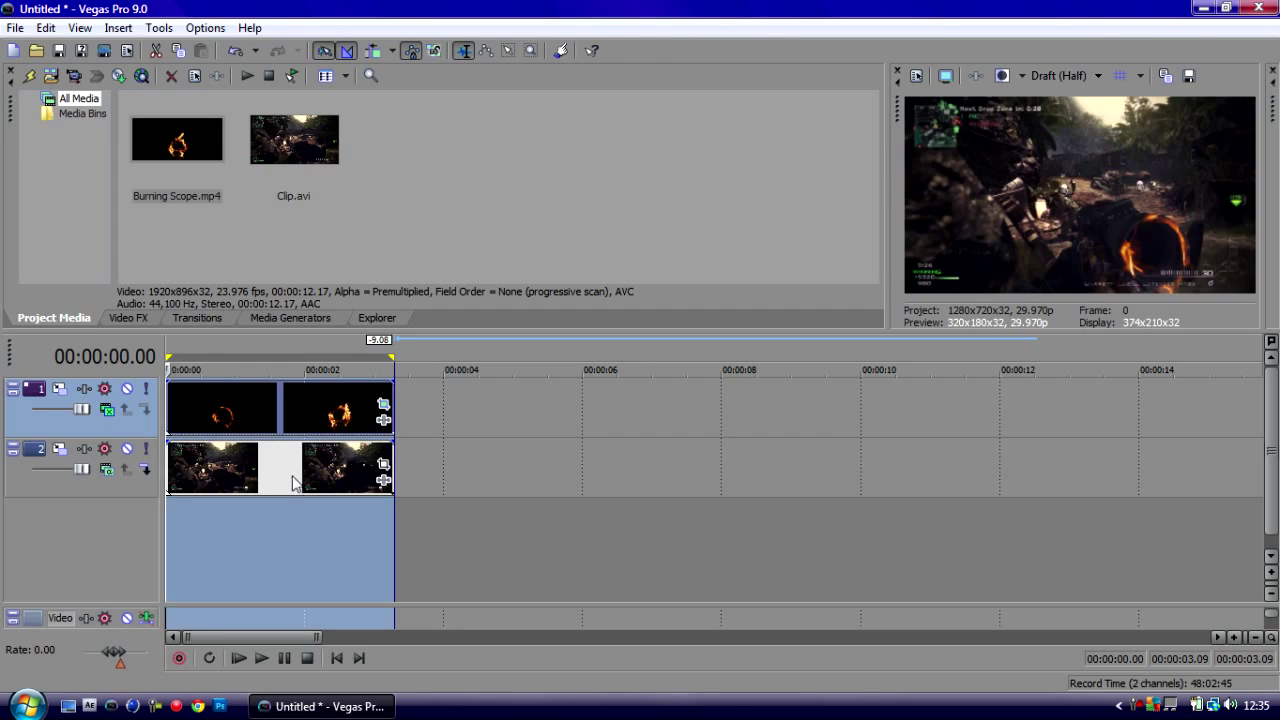
{"action": "key", "text": "space"}
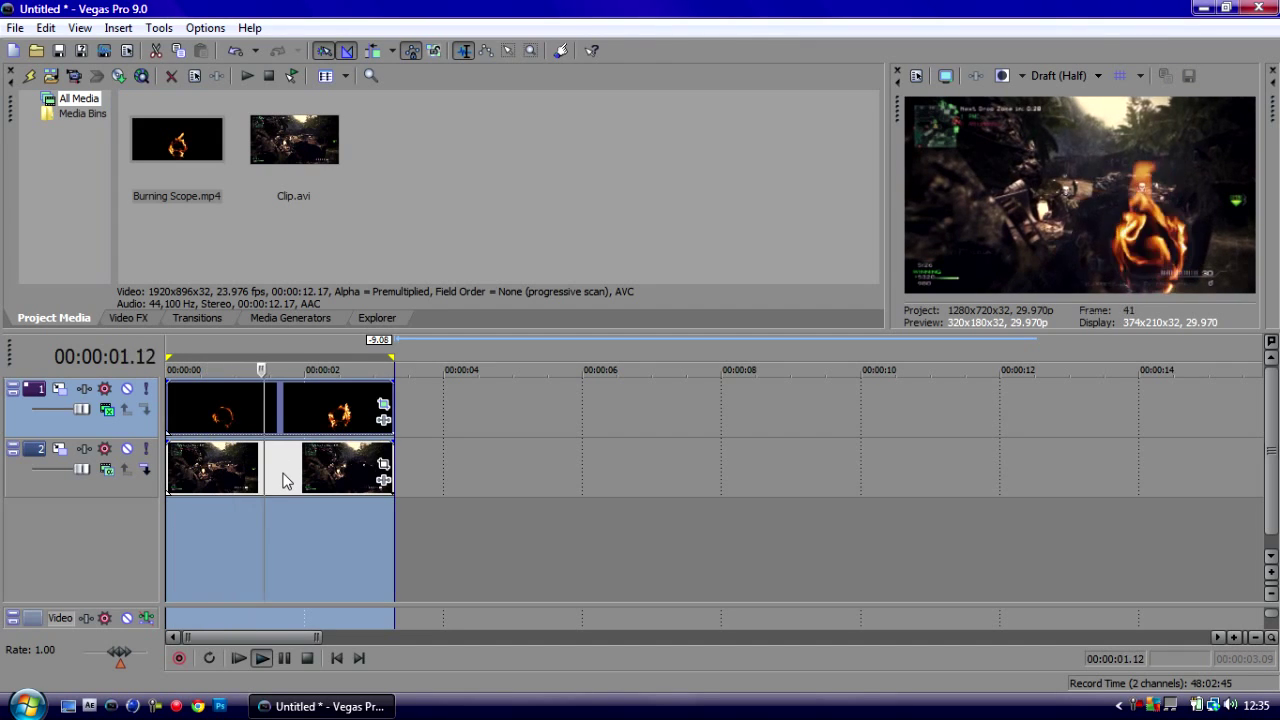